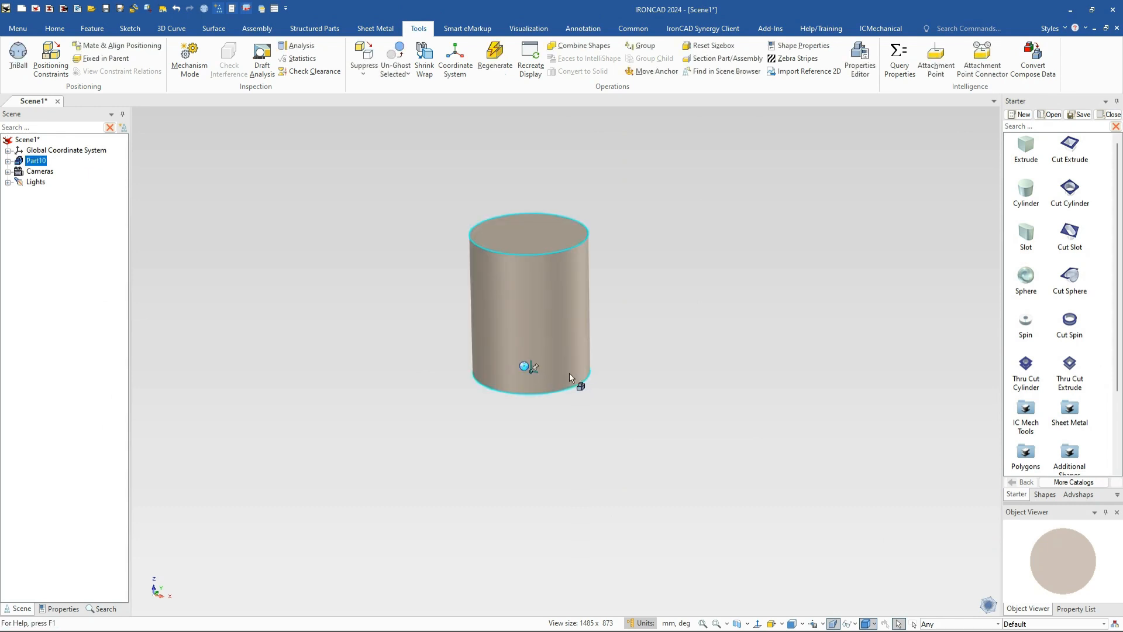
Resize the base cylinder with size values 50 and 62 for diameter and height
click(566, 327)
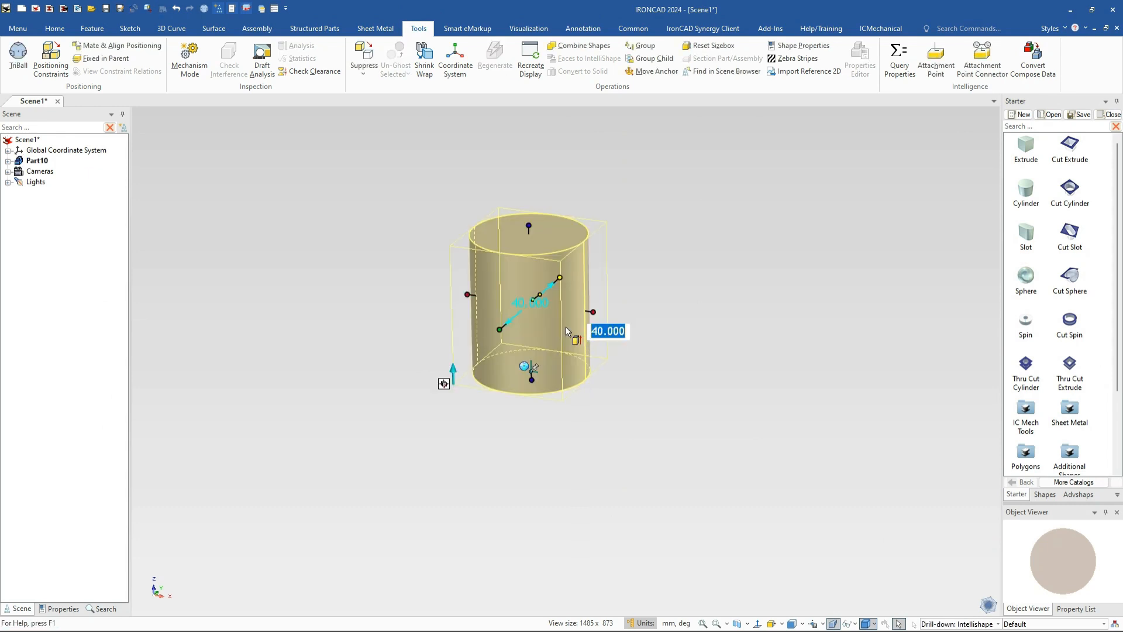
text(50)
key(Return)
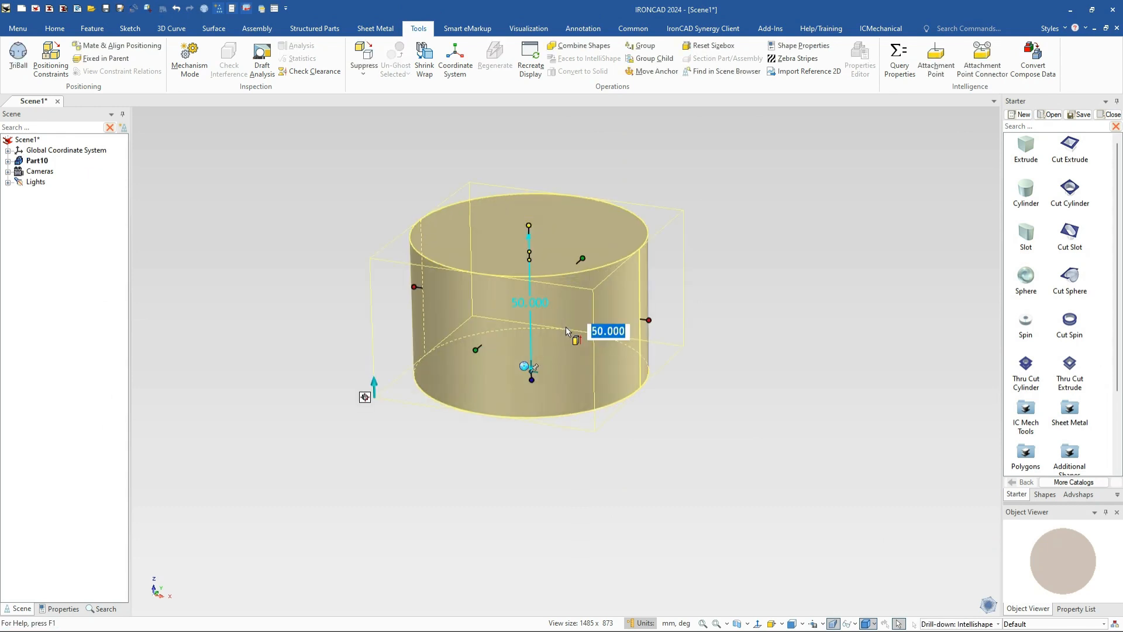
text(62)
key(Tab)
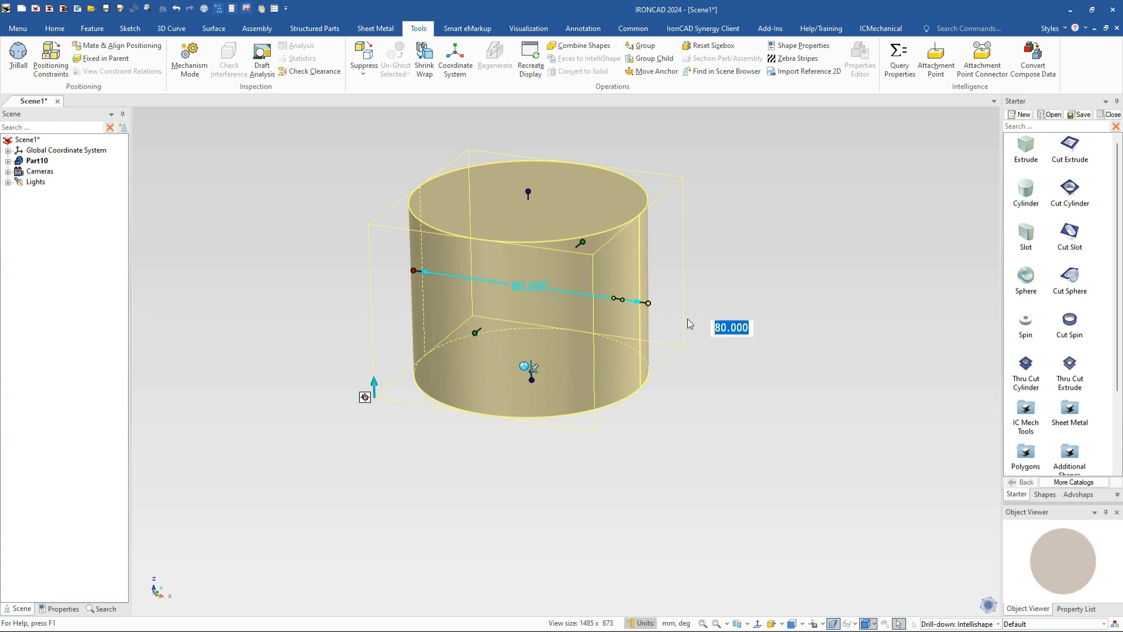
shift+middle_drag(715, 308, 744, 404)
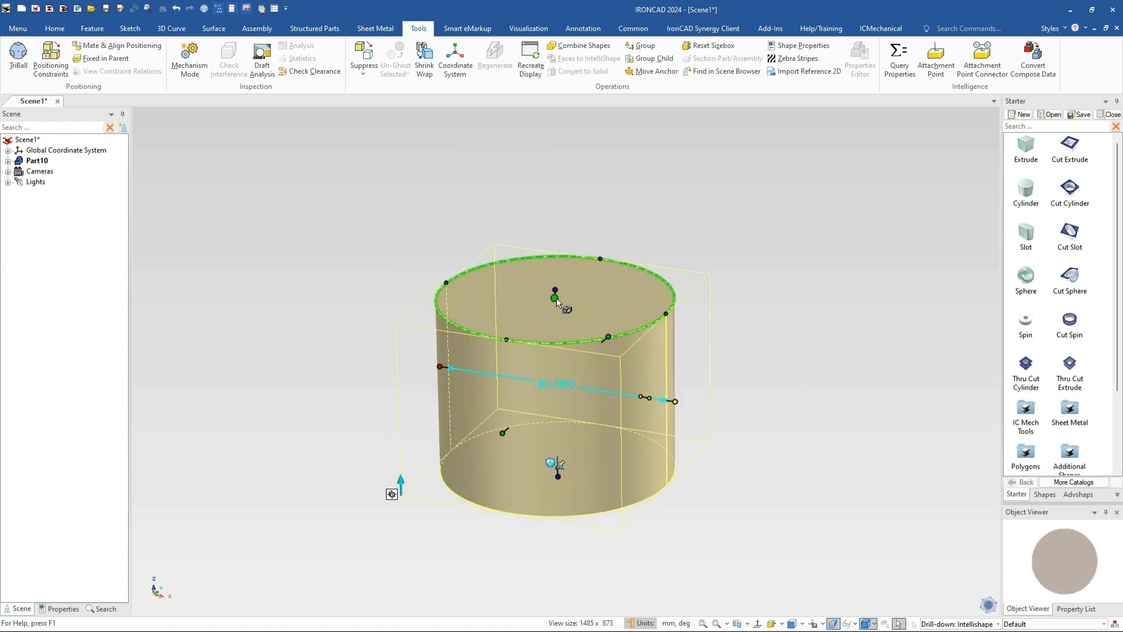
Place a 55 mm diameter cylinder on the base cylinder's top face
drag(556, 297, 557, 298)
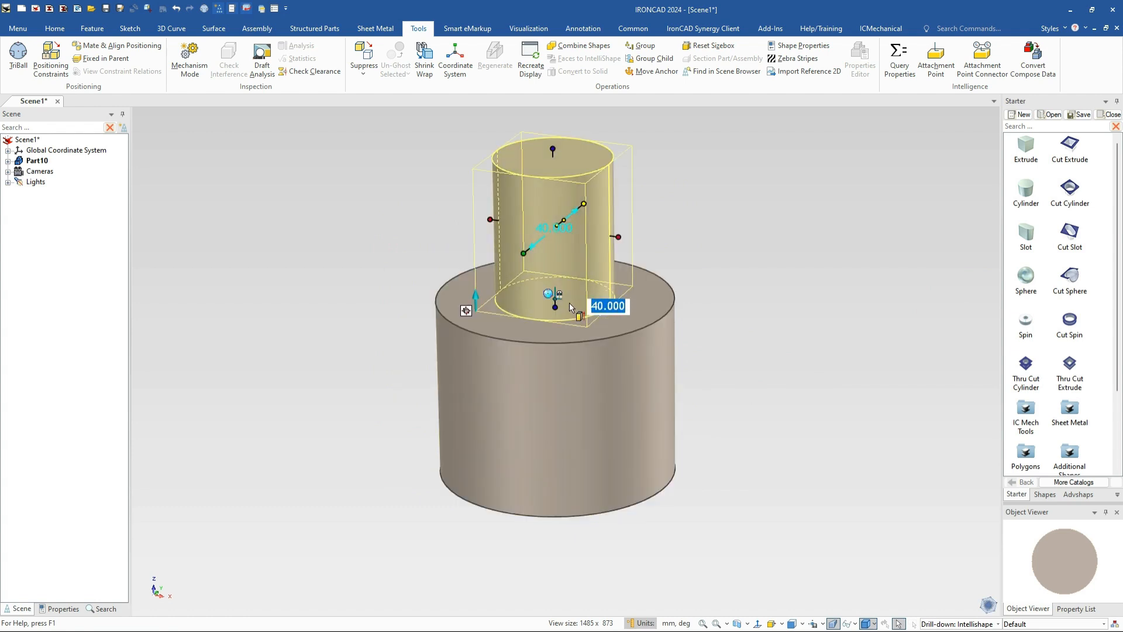
text(55)
key(Tab)
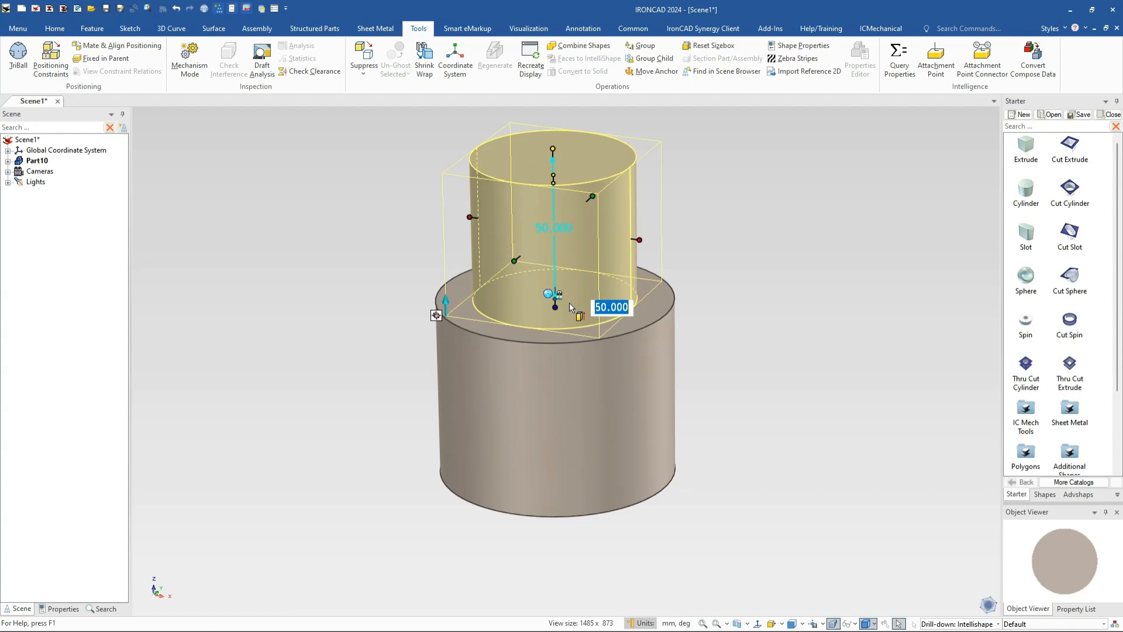
Set the upper cylinder's top 112 mm from the base cylinder's bottom edge
right_click(552, 149)
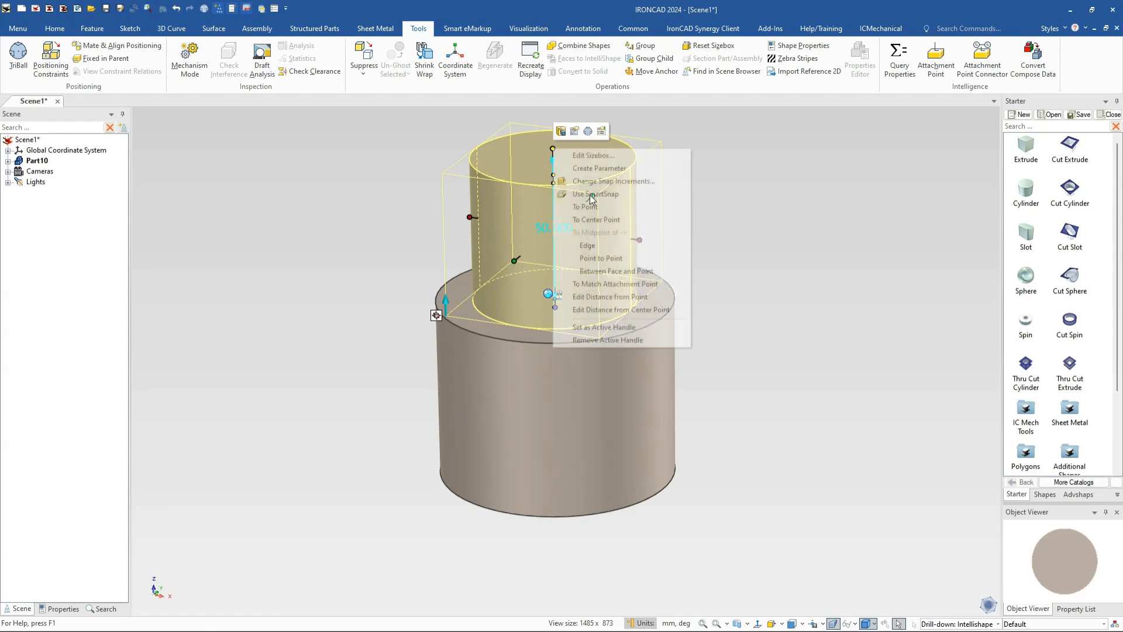
click(630, 300)
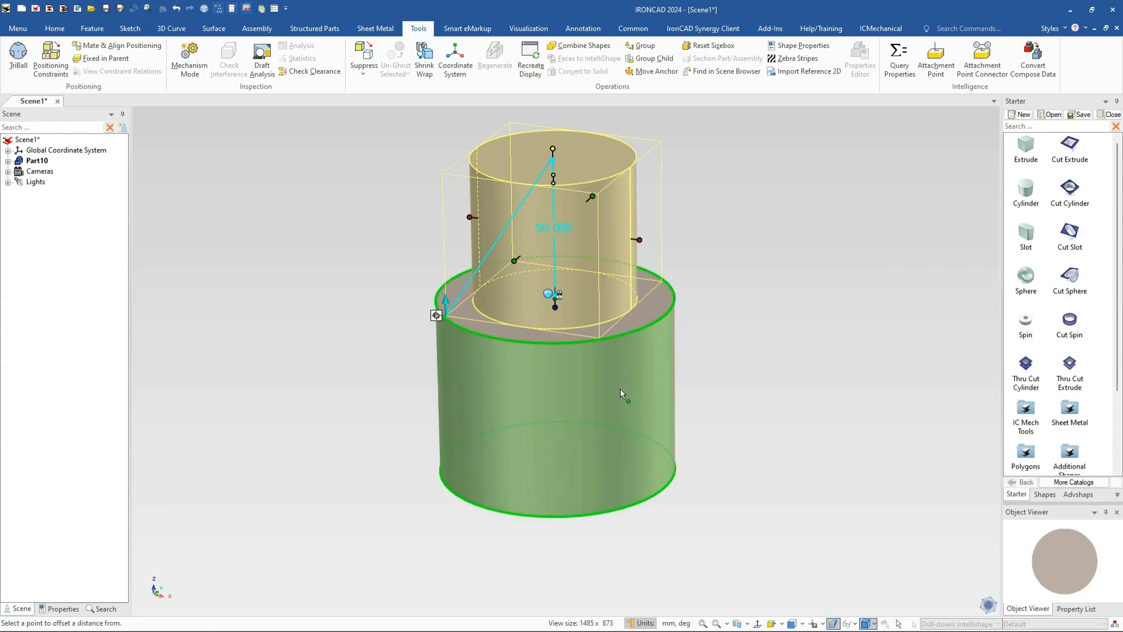
click(613, 511)
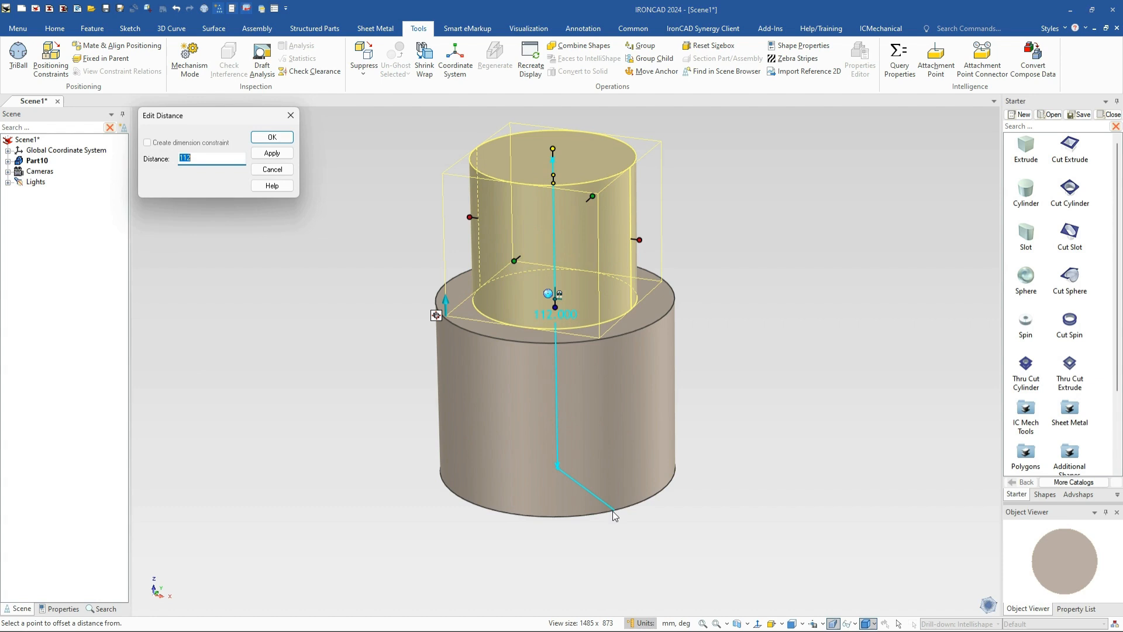
key(Return)
Select the circular edge where the two cylinders meet
click(731, 429)
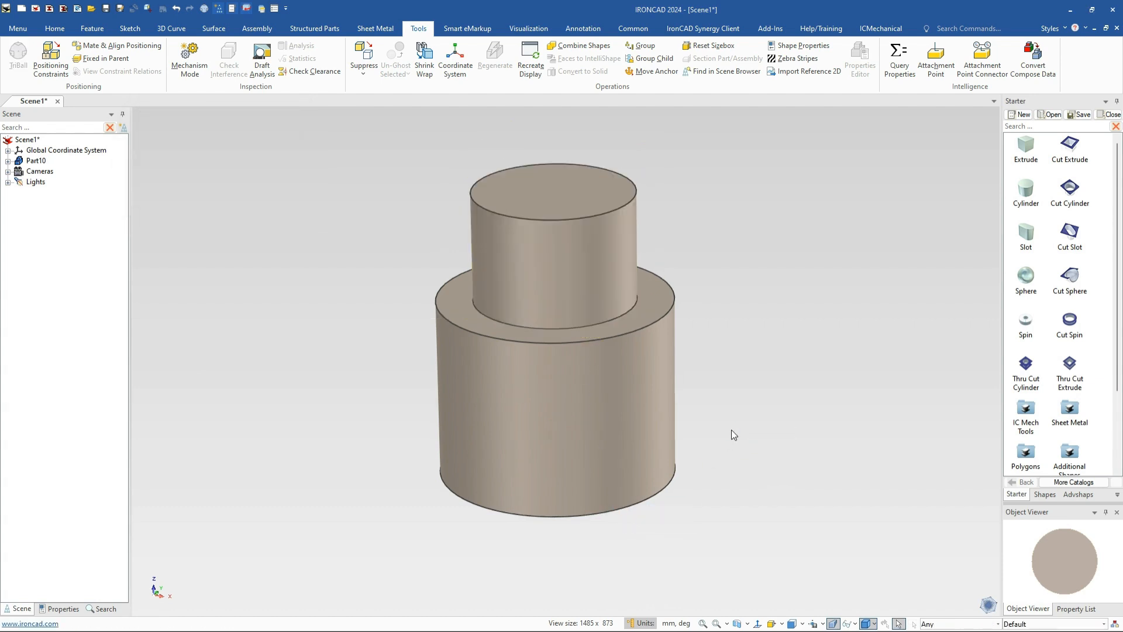
click(526, 325)
click(525, 325)
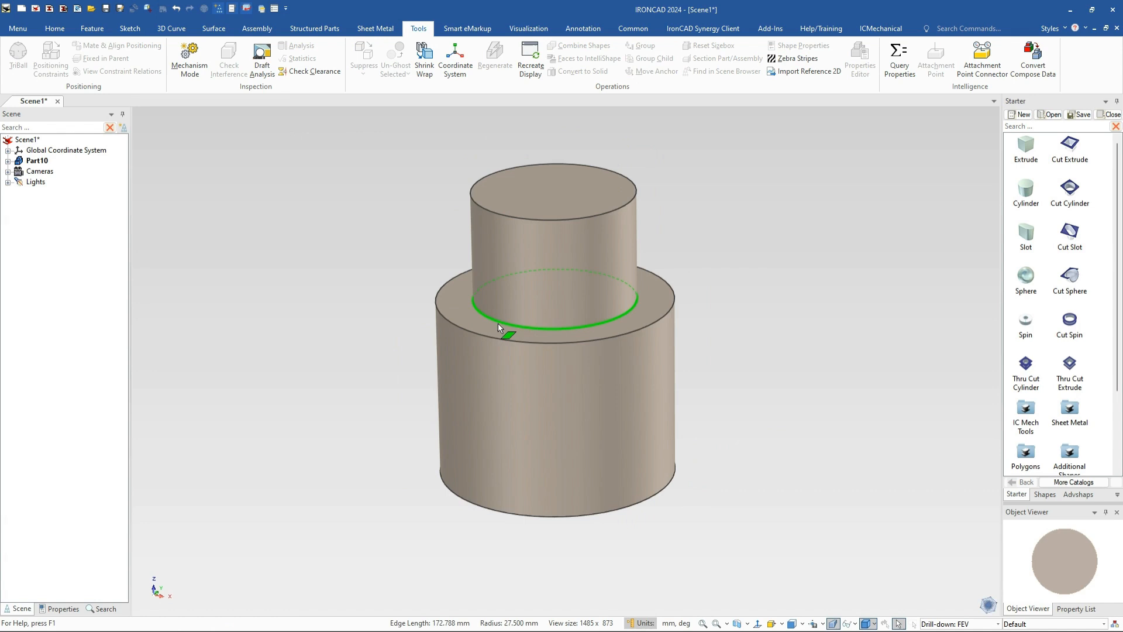
Chamfer the step edge between the cylinders with a 12.5 mm distance
right_click(497, 323)
click(486, 316)
right_click(486, 316)
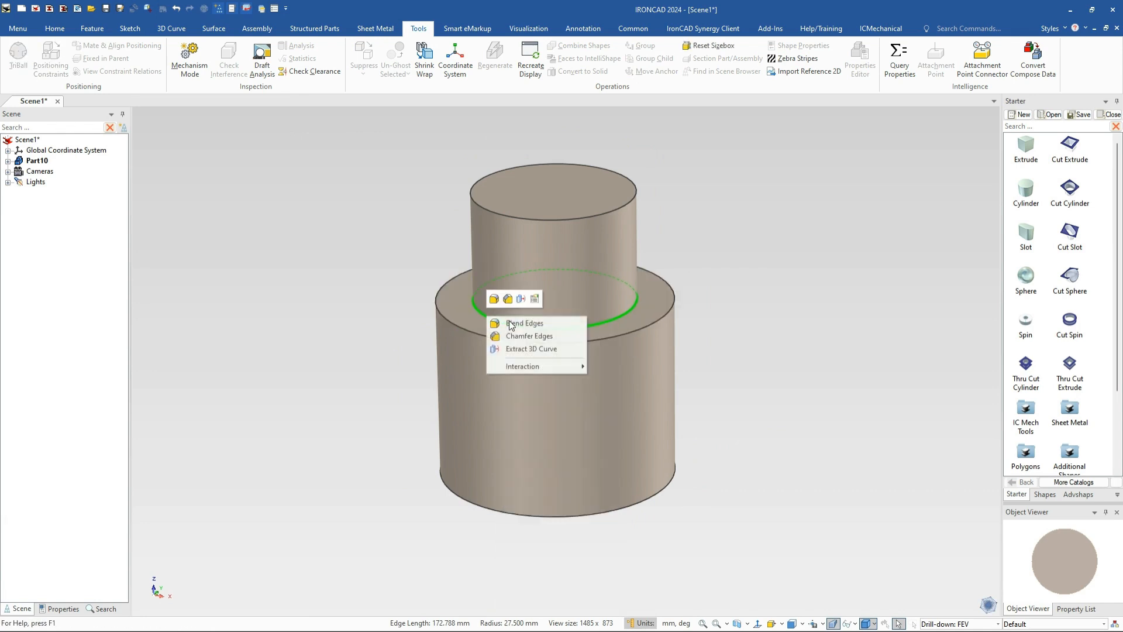
click(521, 334)
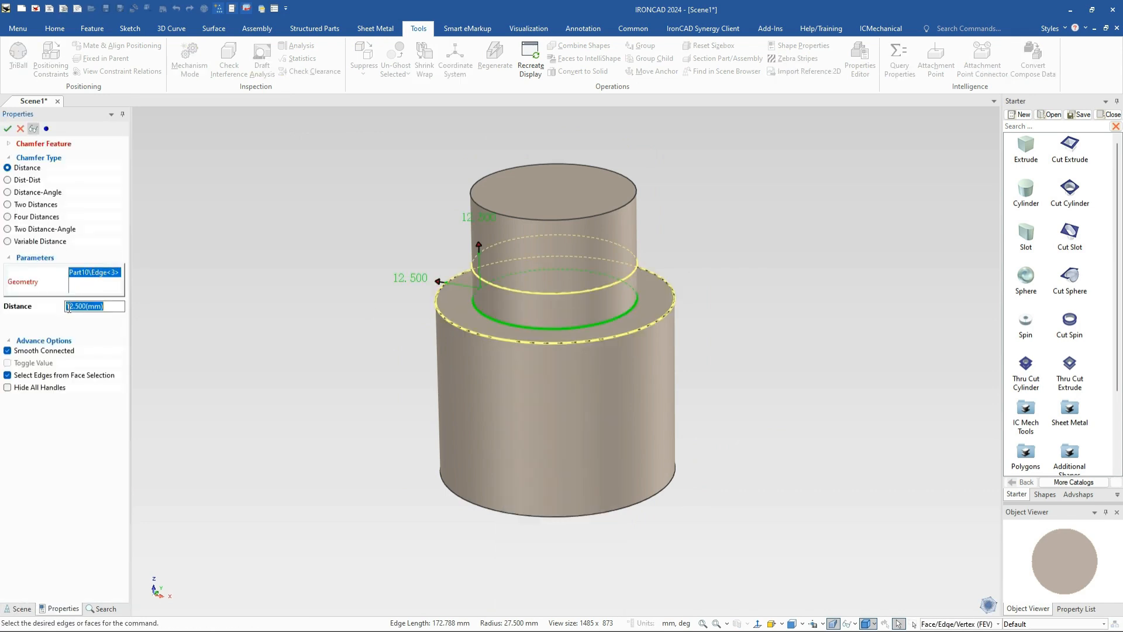
click(8, 128)
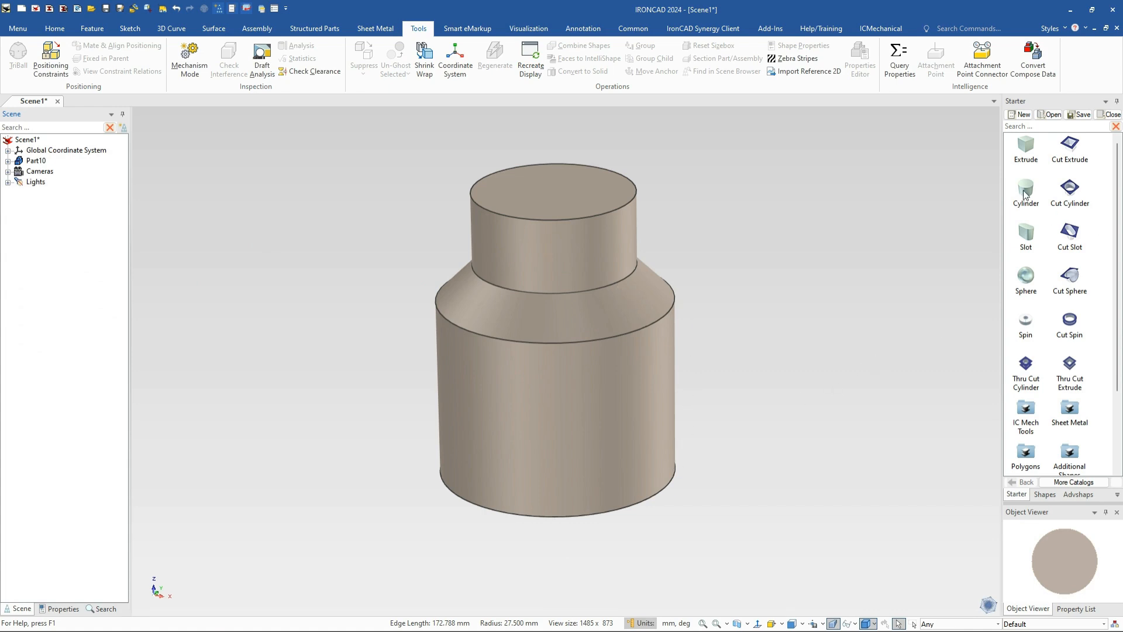
Add a cylinder to the base, rotate it 90° sideways and raise it 15 mm with TriBall
drag(1026, 192, 656, 493)
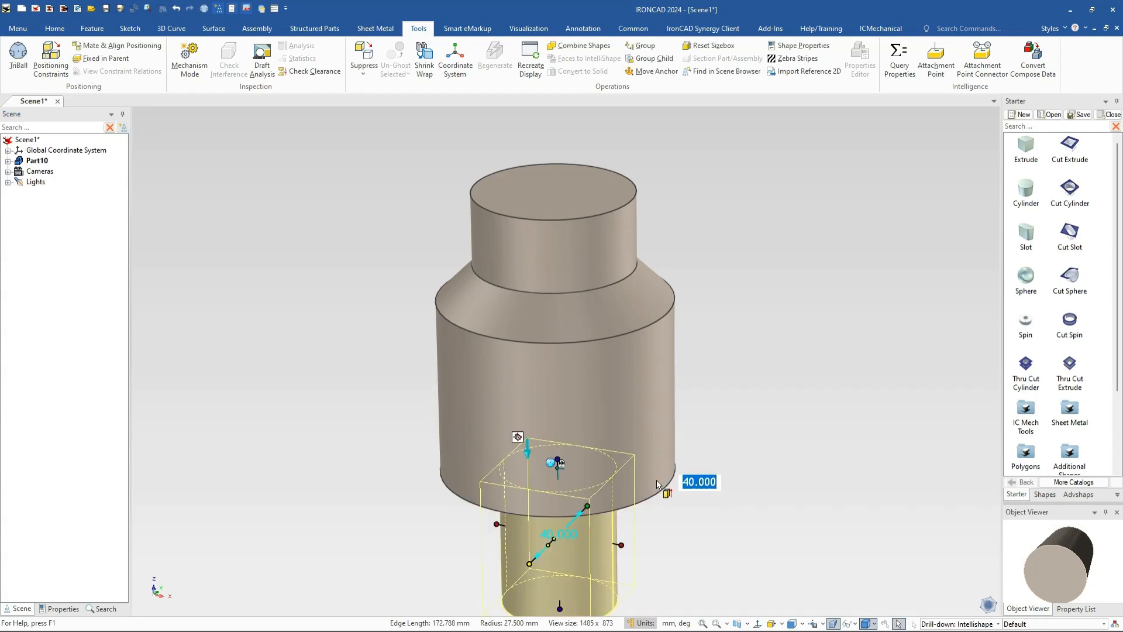
key(F10)
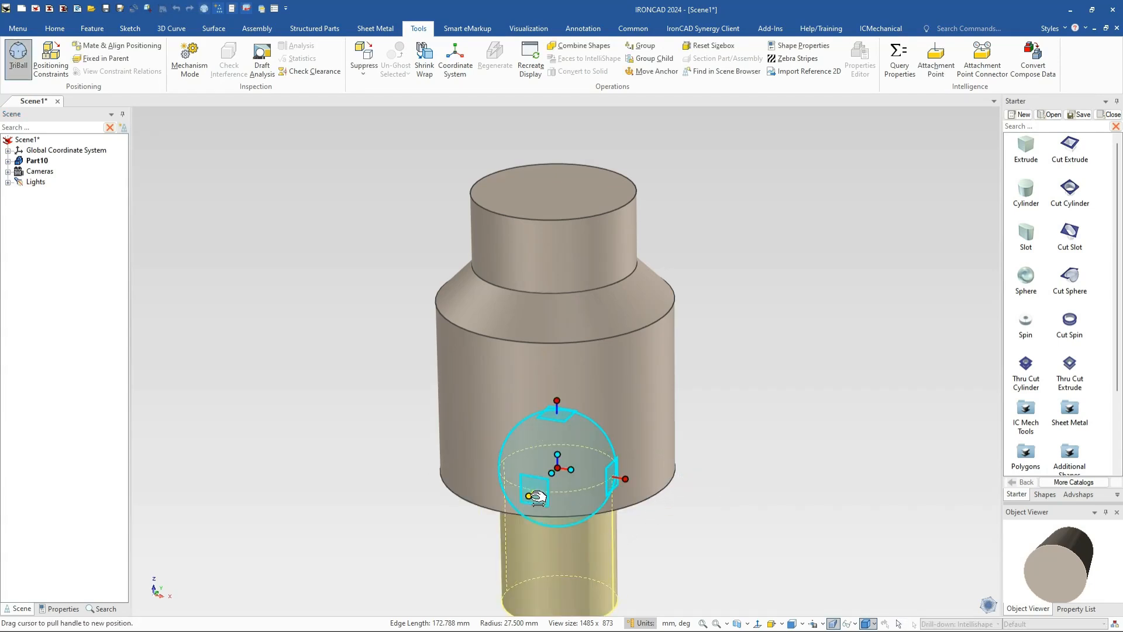
drag(570, 506, 571, 495)
drag(557, 401, 557, 401)
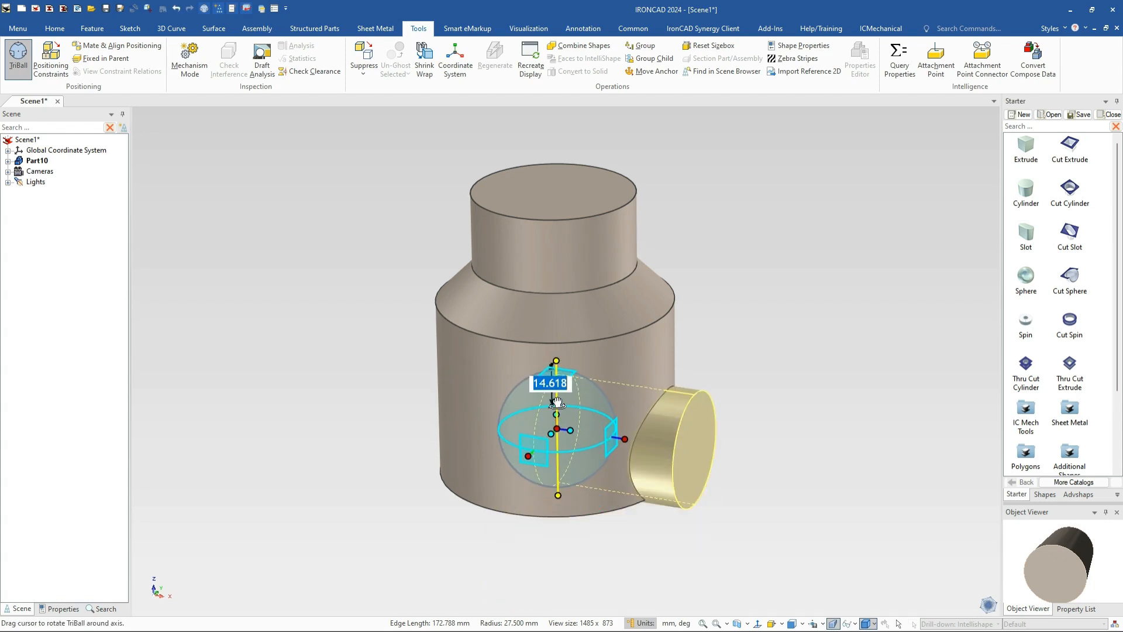
text(15)
key(Return)
key(F10)
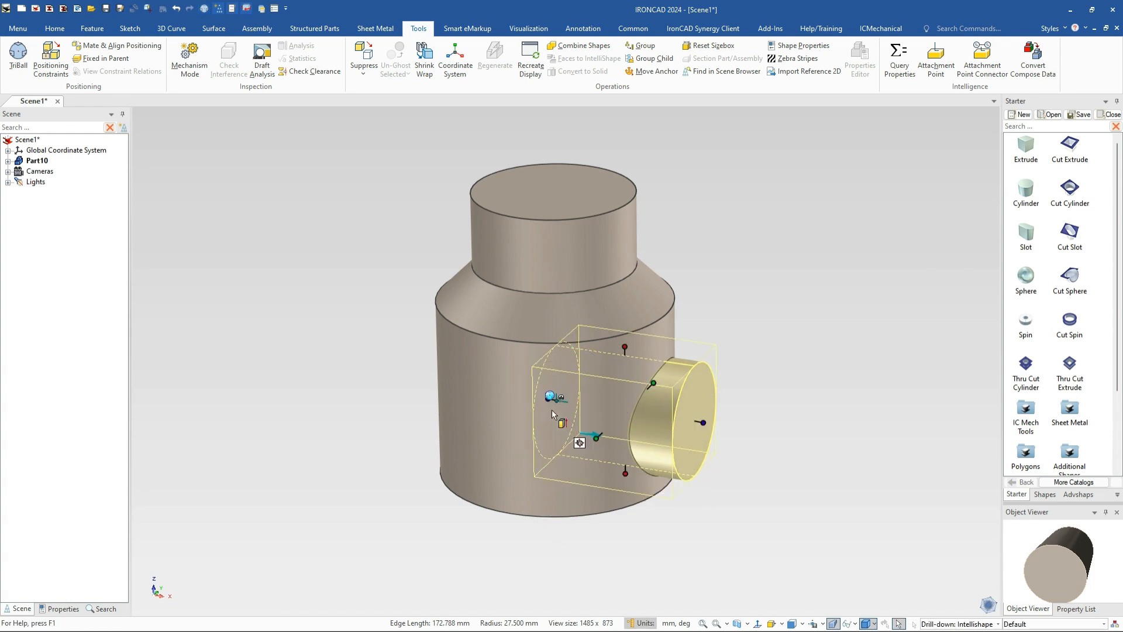
Lengthen the sideways nozzle cylinder to 53 mm
mouse_move(708, 422)
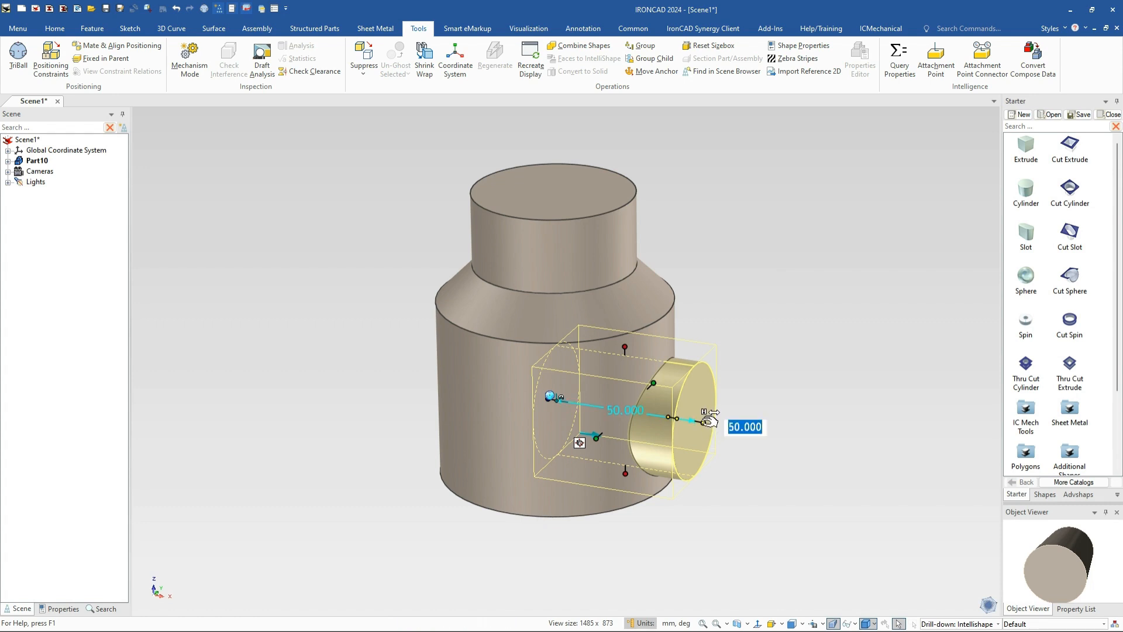
text(53)
key(Tab)
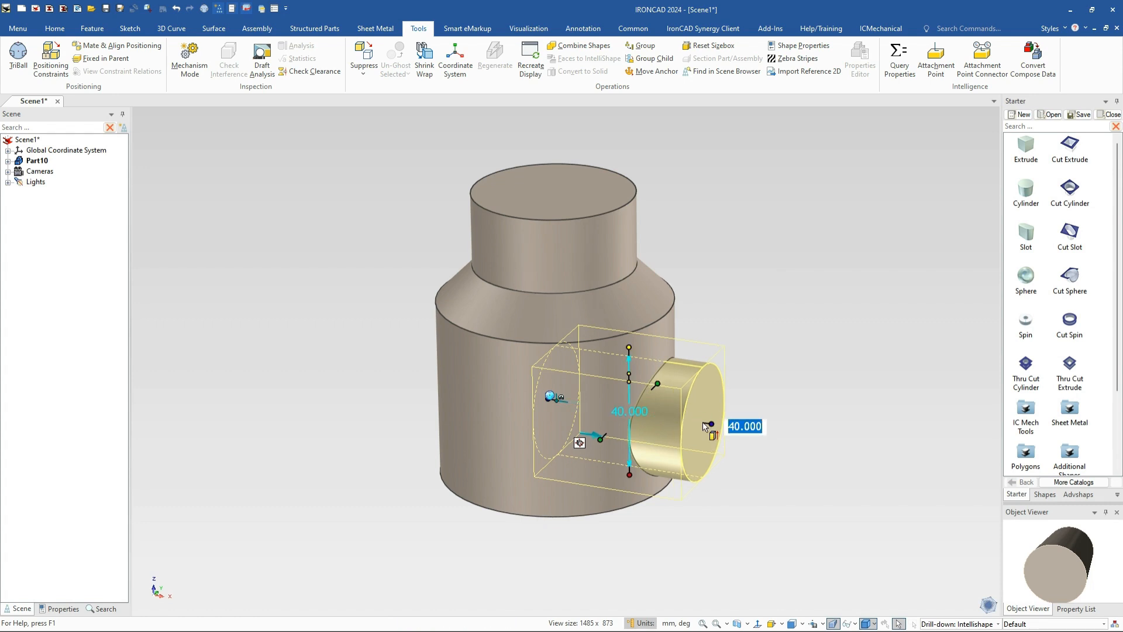
click(780, 483)
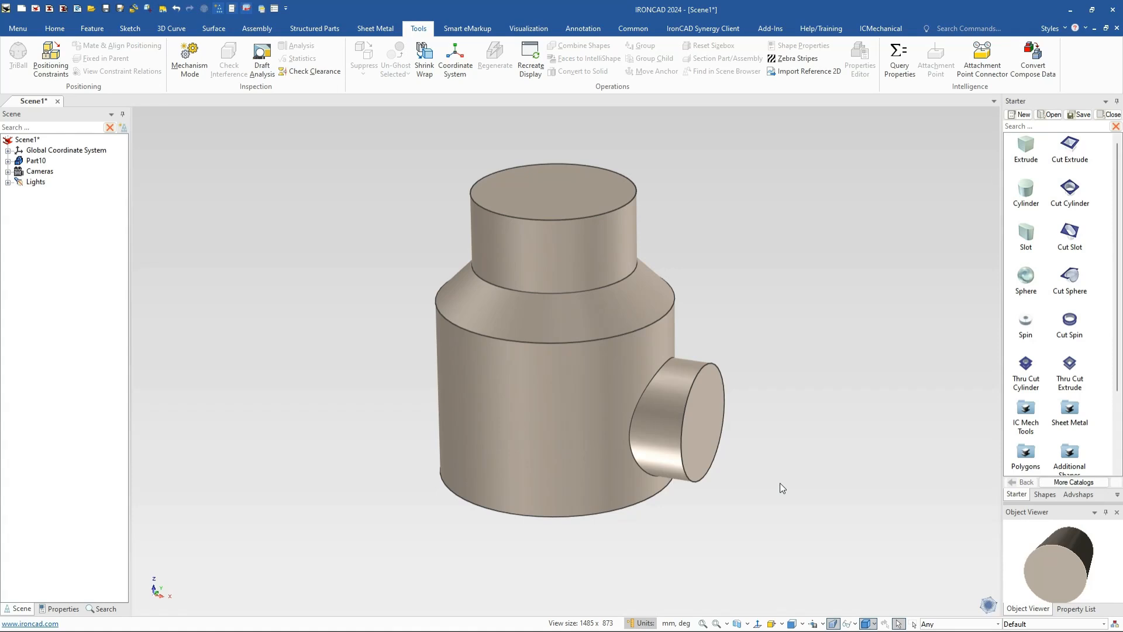
Drop a Slot on the upper cylinder's top face and size it 200 mm long, 100 wide
shift+middle_drag(689, 336, 659, 420)
drag(1033, 236, 520, 279)
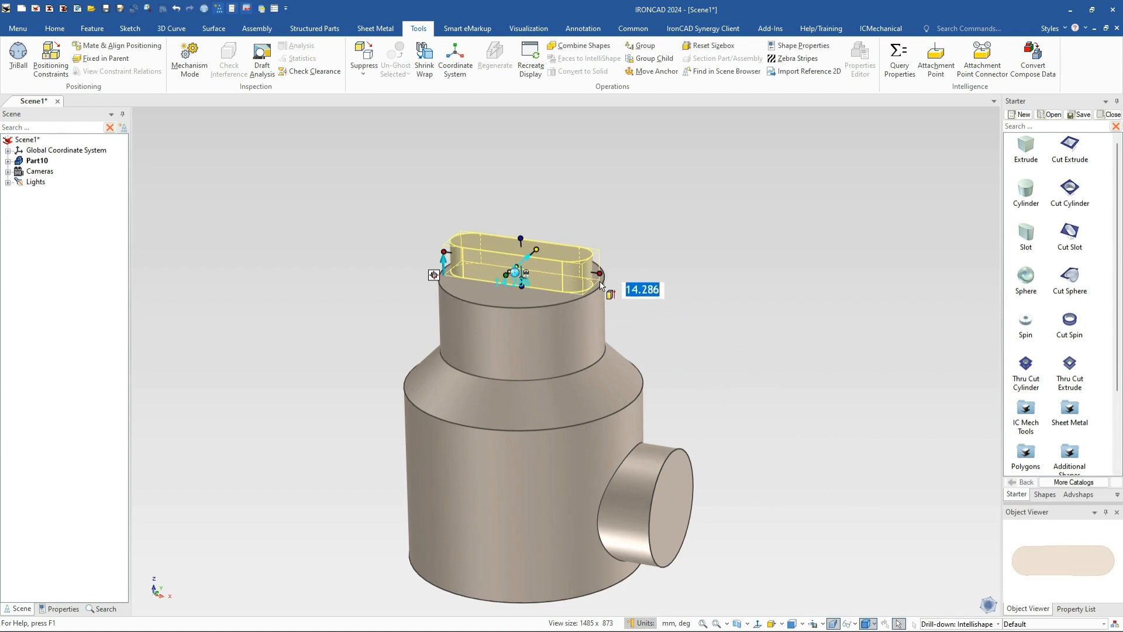
drag(609, 271, 682, 290)
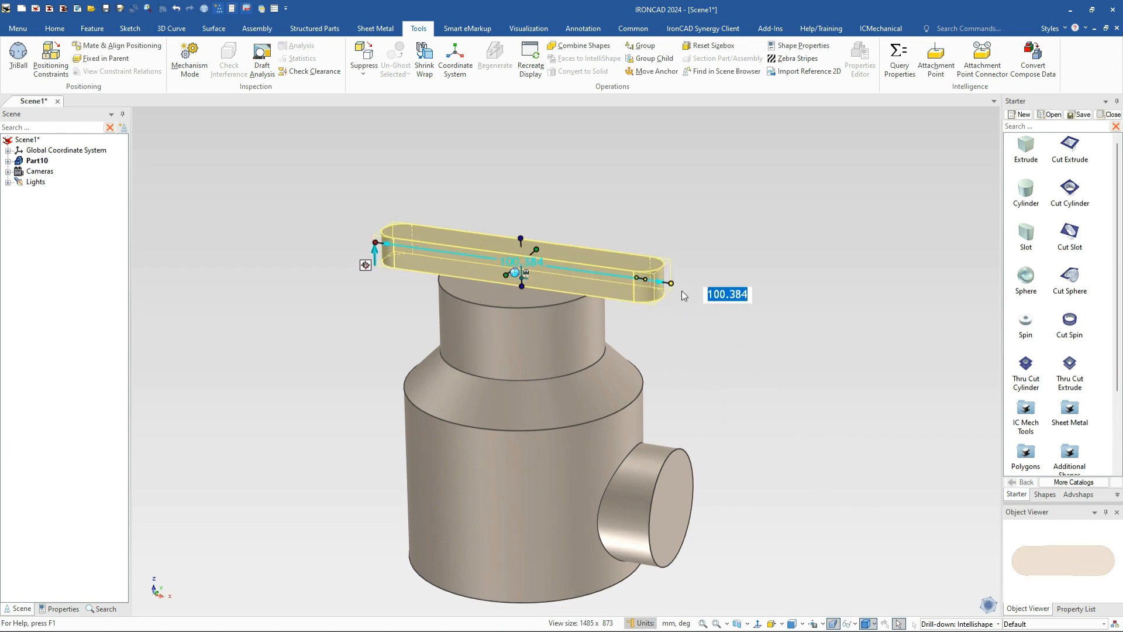
text(200)
key(Return)
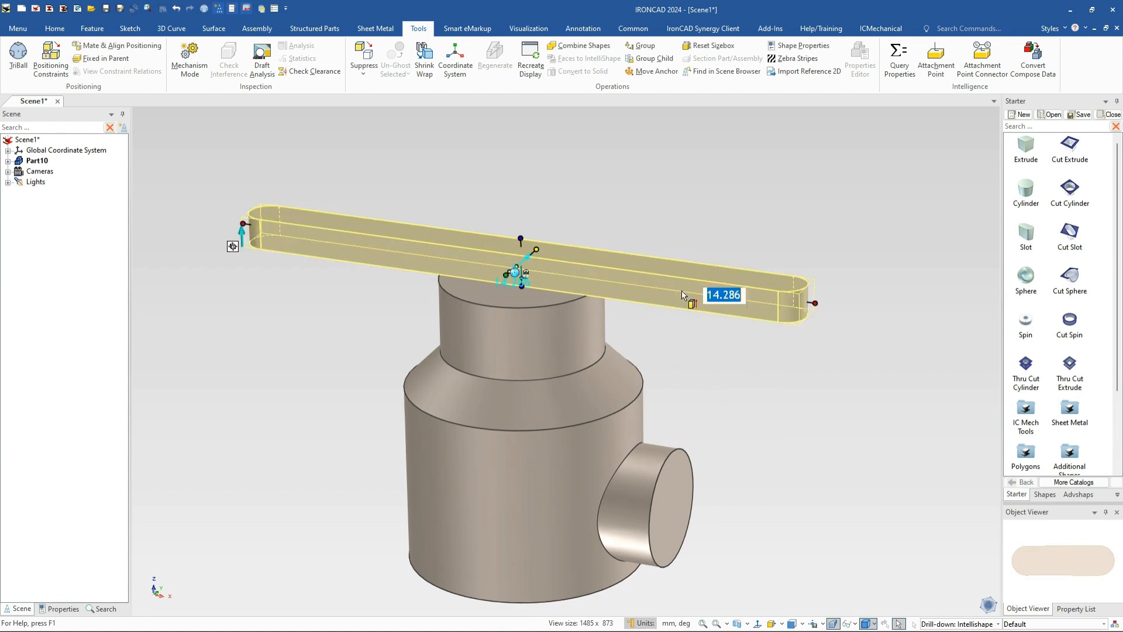
text(100)
key(Return)
click(693, 392)
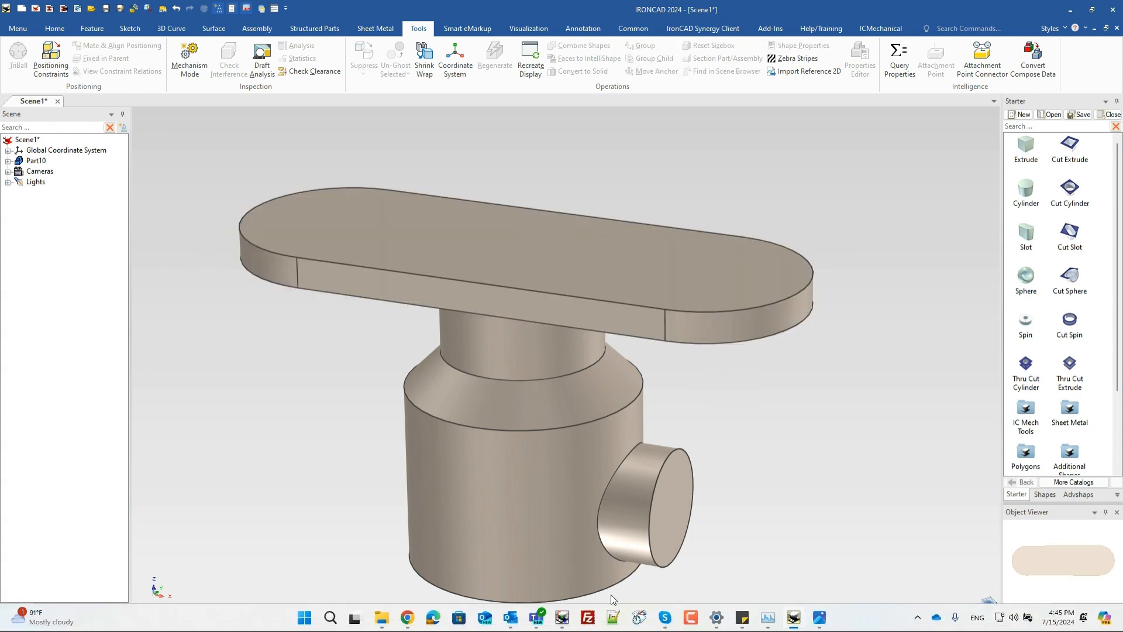
click(553, 249)
Select the slot and move the TriBall pivot to its top face centre
click(553, 249)
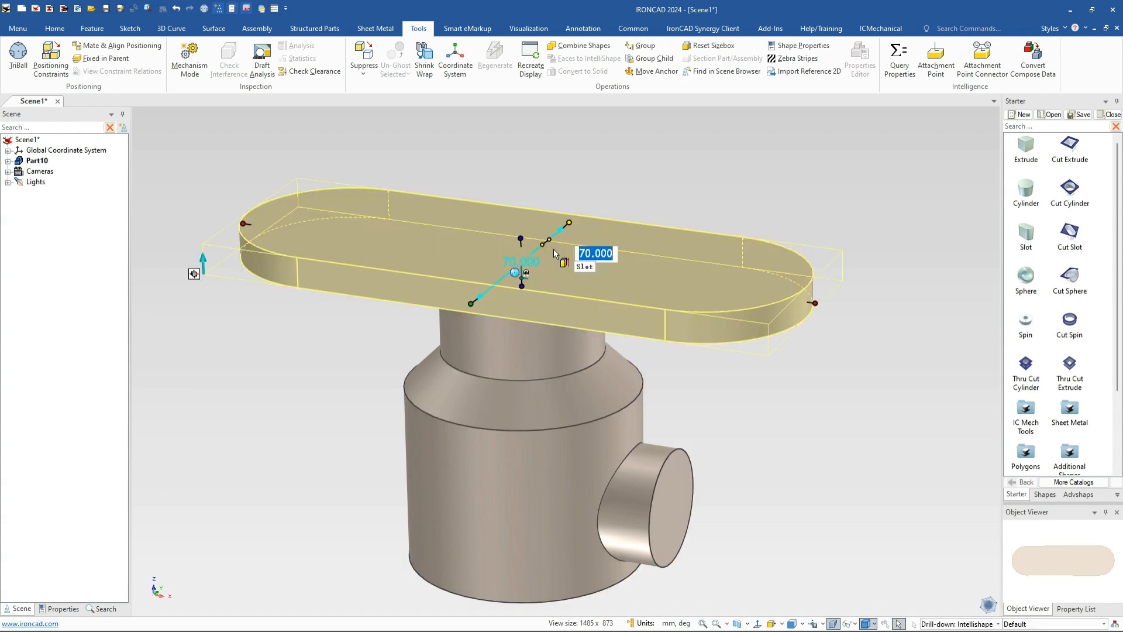
key(F10)
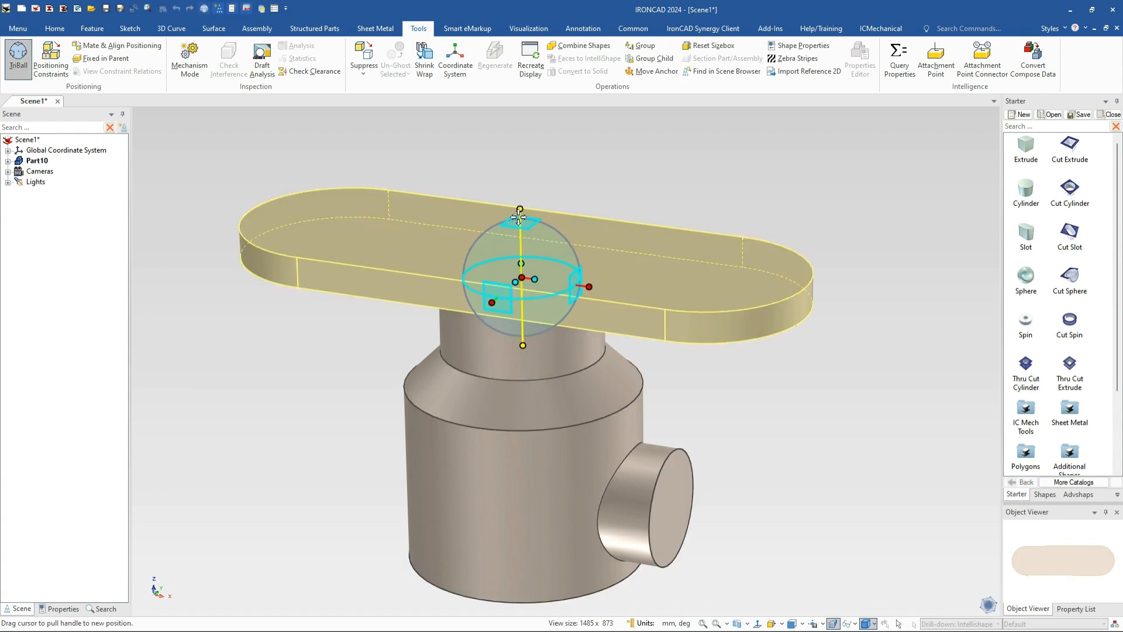
drag(523, 277, 544, 251)
key(space)
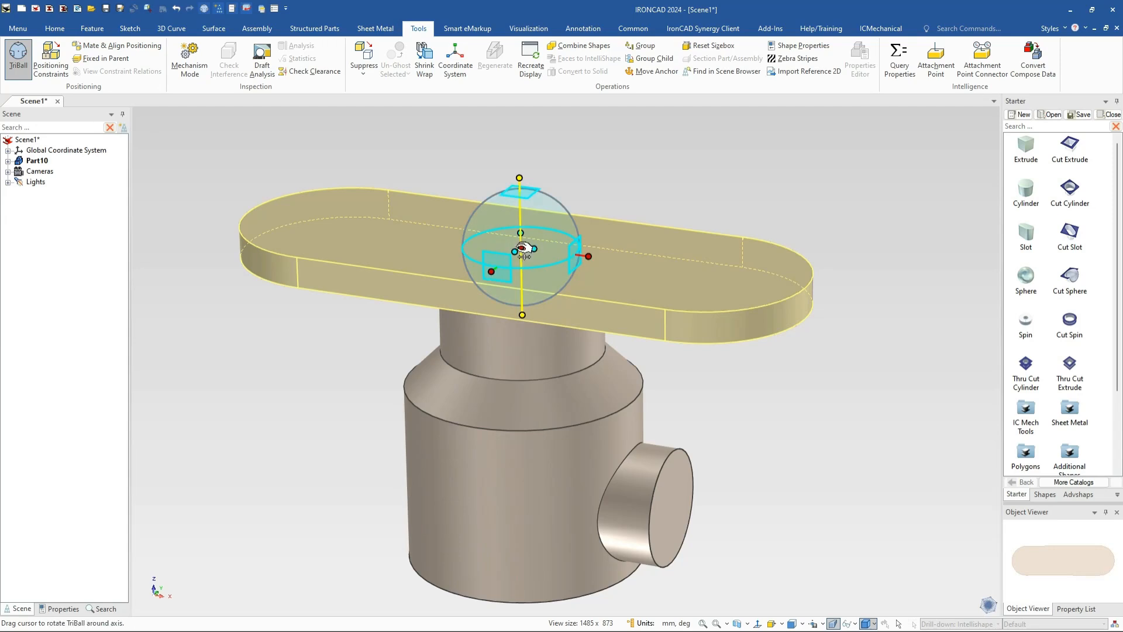
Position the slot 150 mm from the base cylinder's bottom edge using Edit Distance
right_click(520, 248)
click(588, 400)
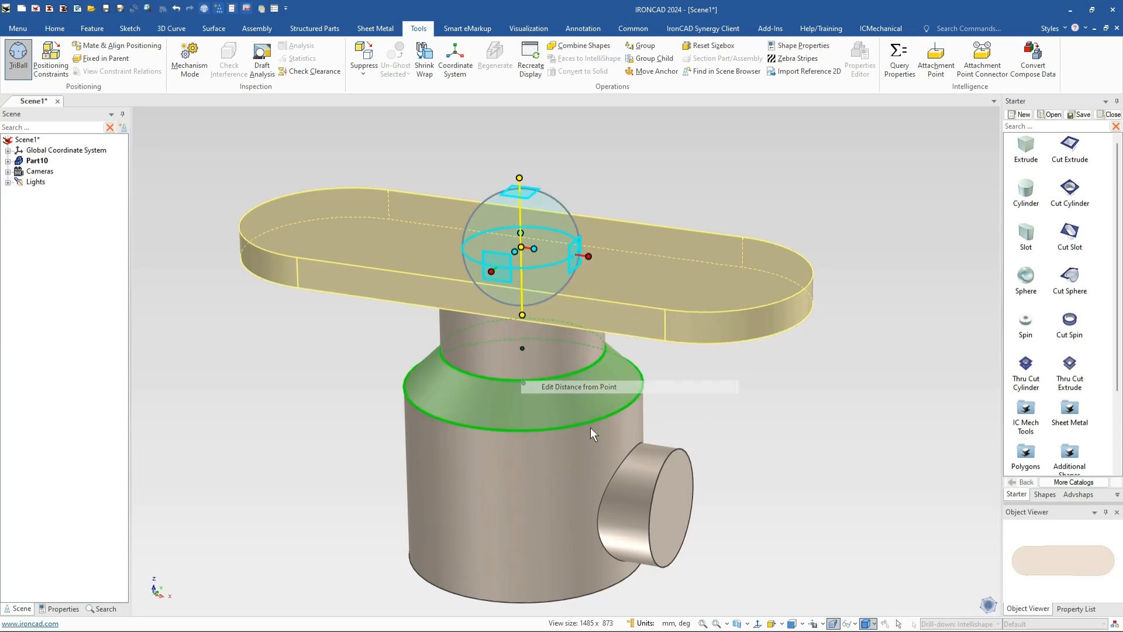
click(594, 592)
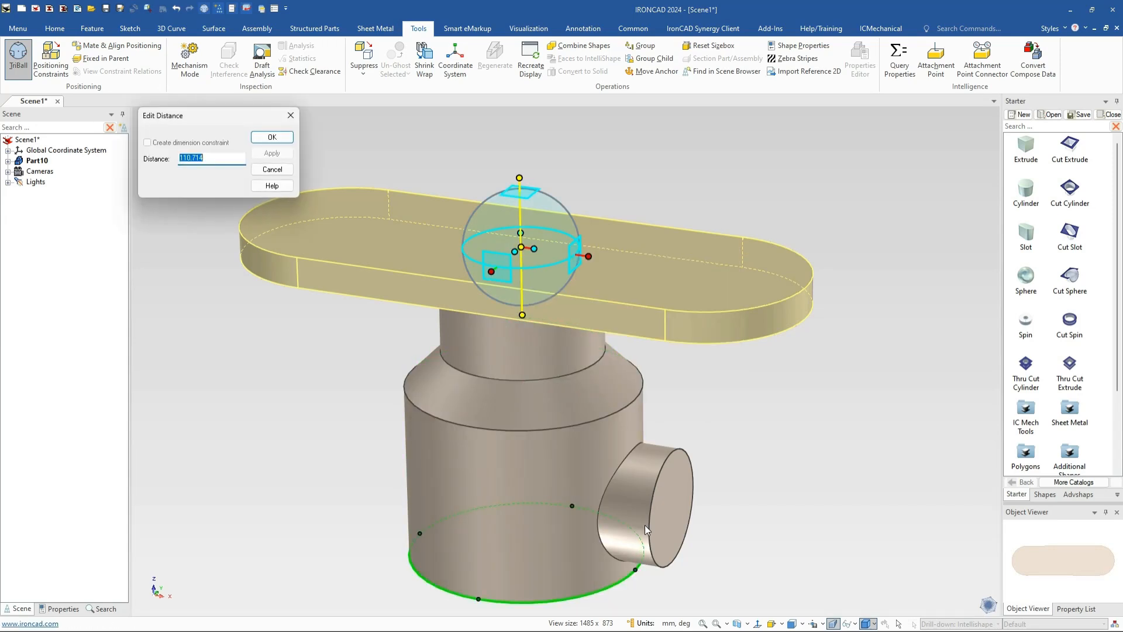
text(150)
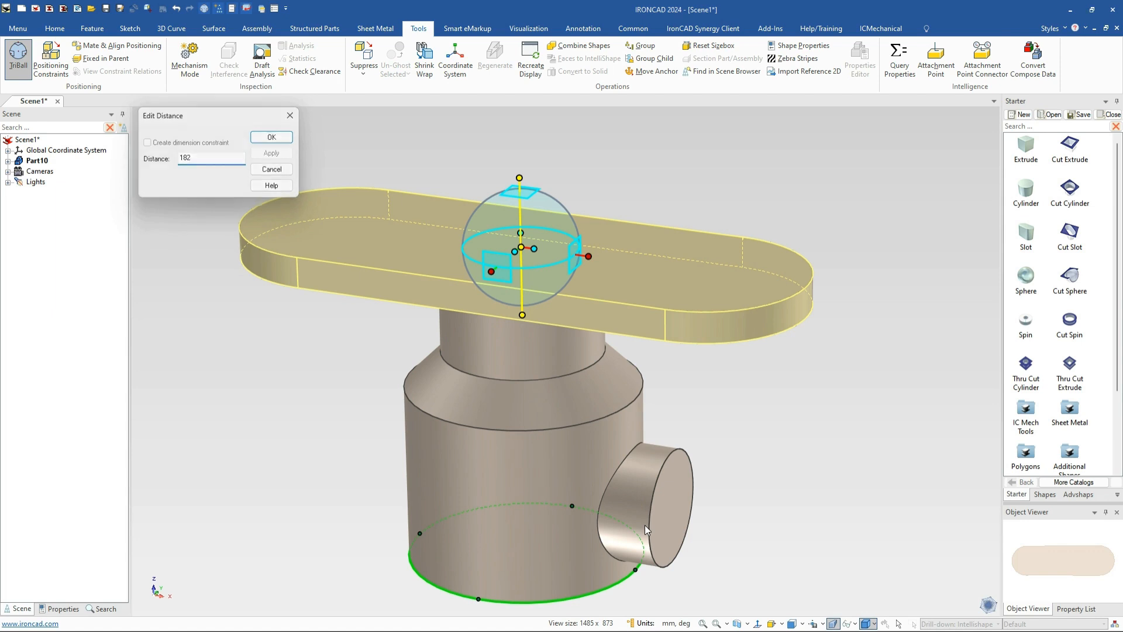
key(Return)
key(F10)
click(806, 457)
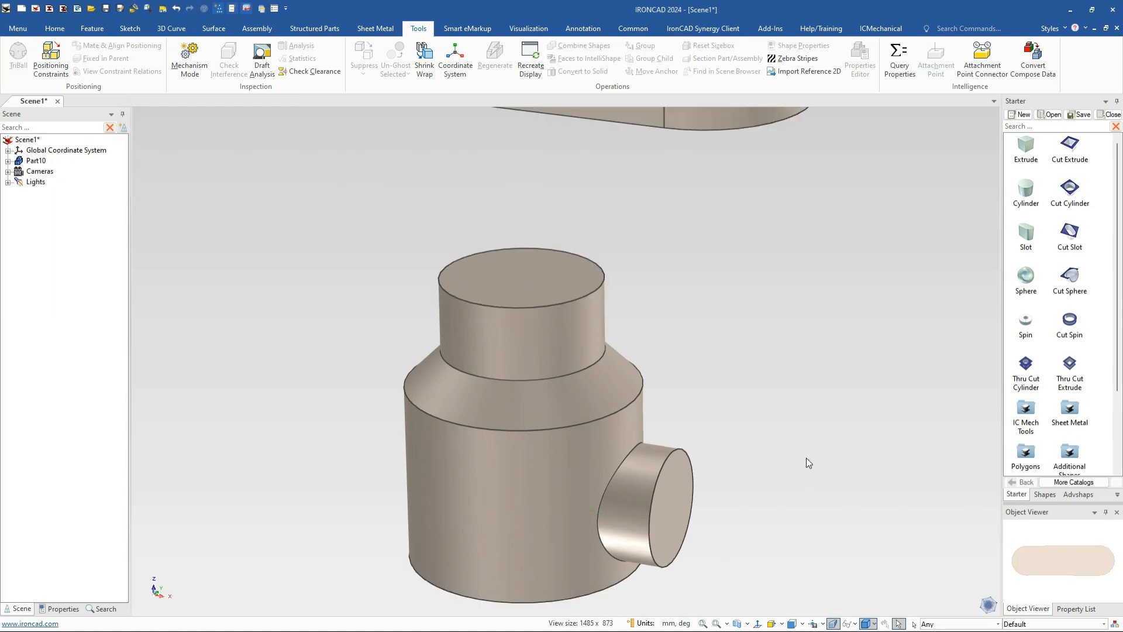
scroll(805, 456, down, 3)
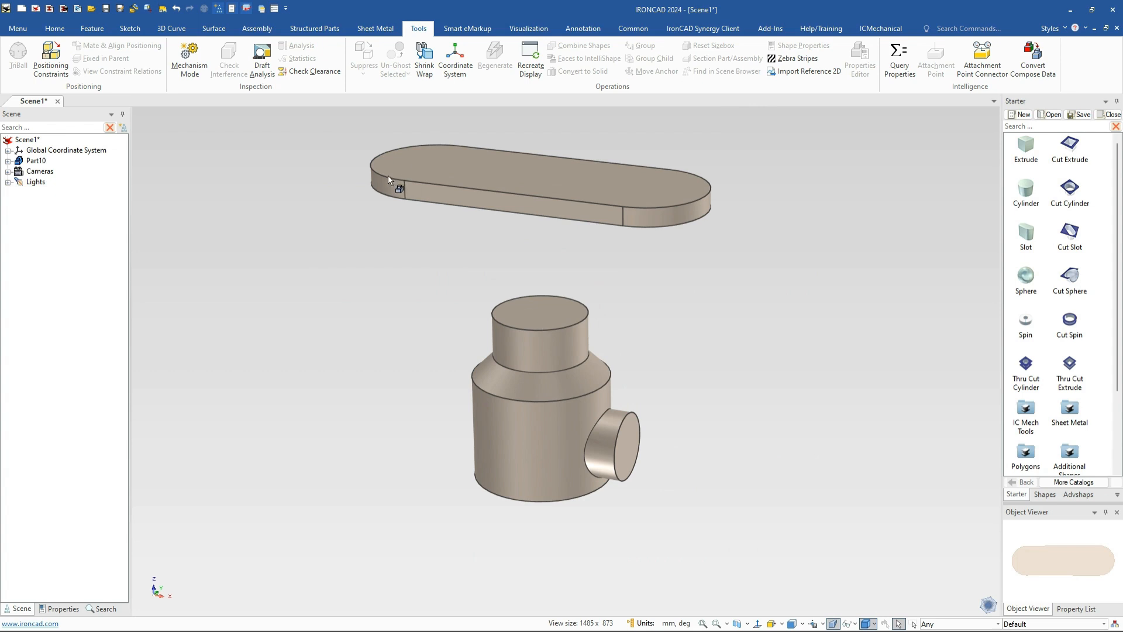
scroll(224, 57, up, 8)
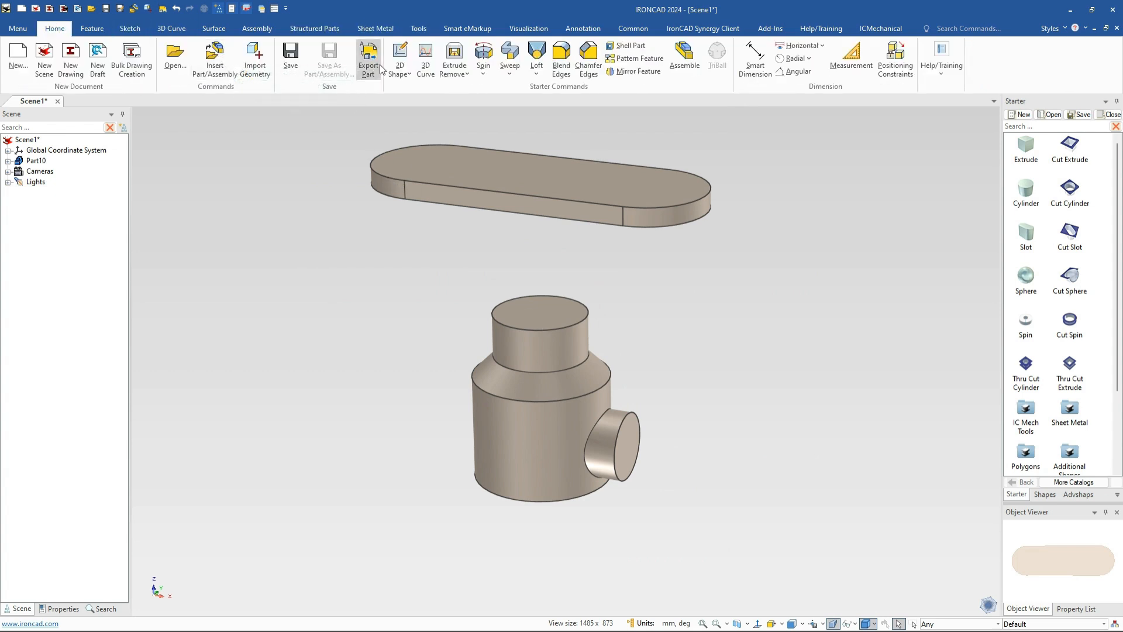
Start a 2D sketch on the cylinder's top face, x-direction along the slot's lower edge
click(403, 55)
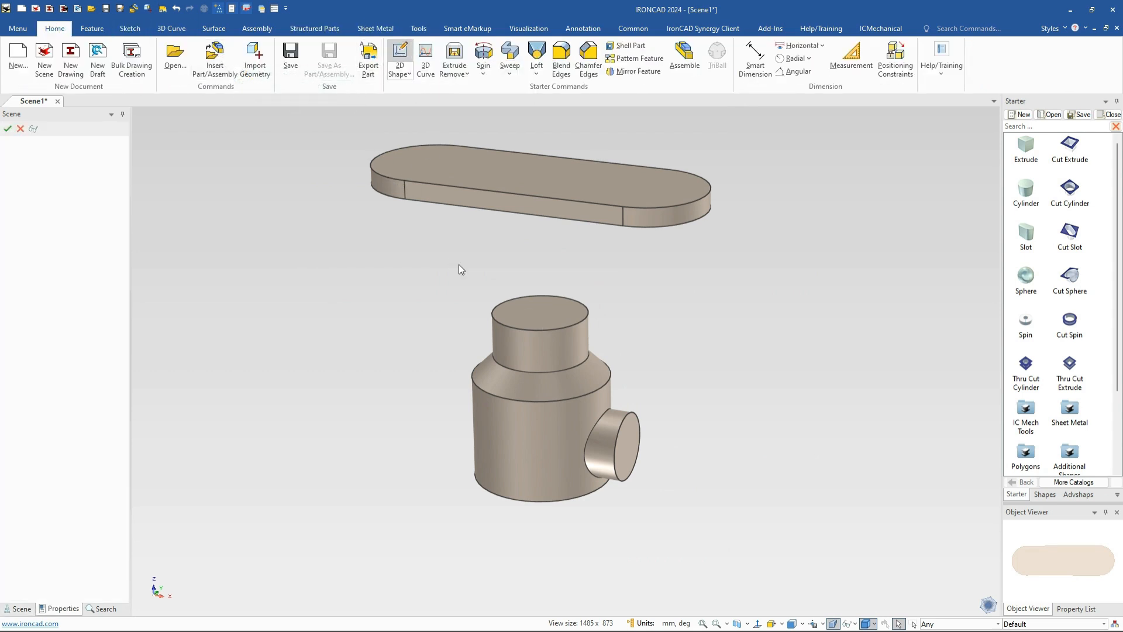
click(539, 314)
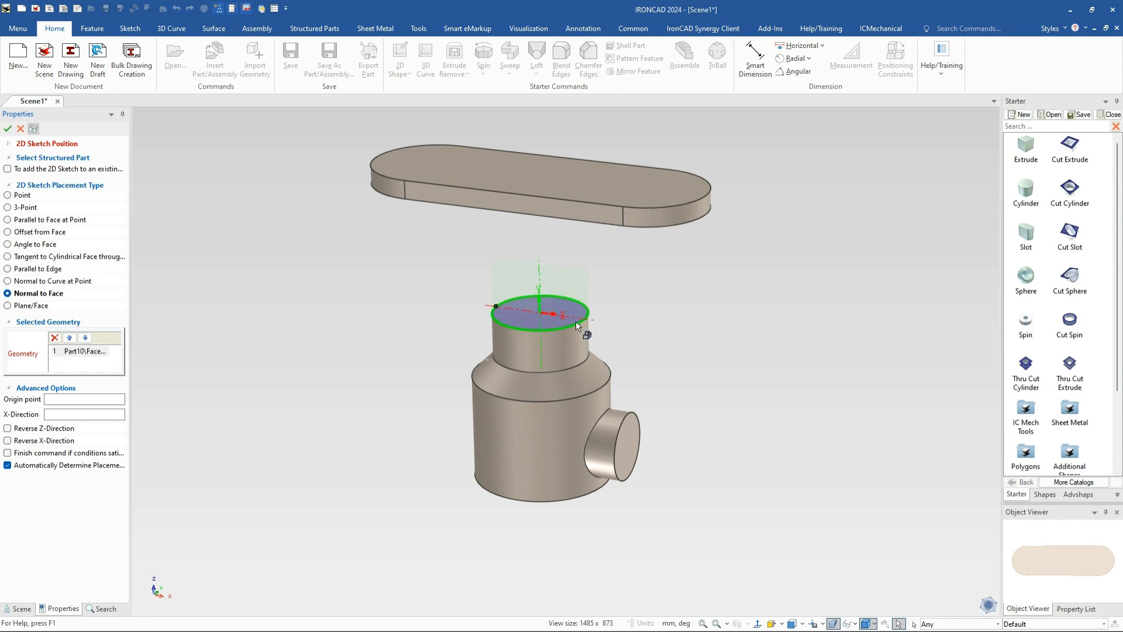
click(69, 414)
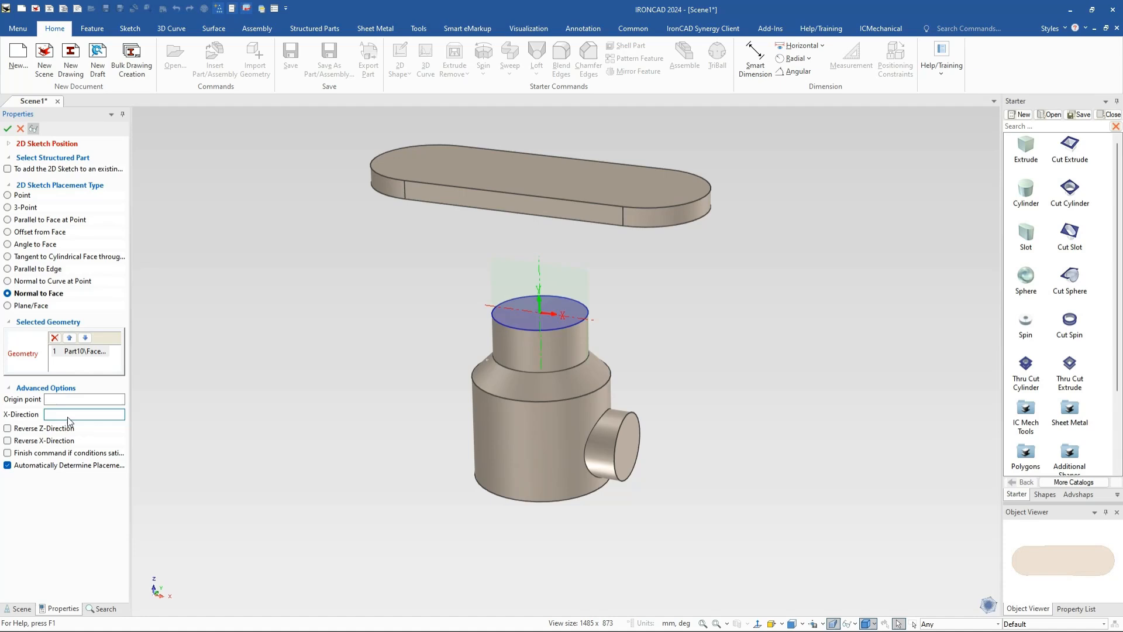
click(585, 221)
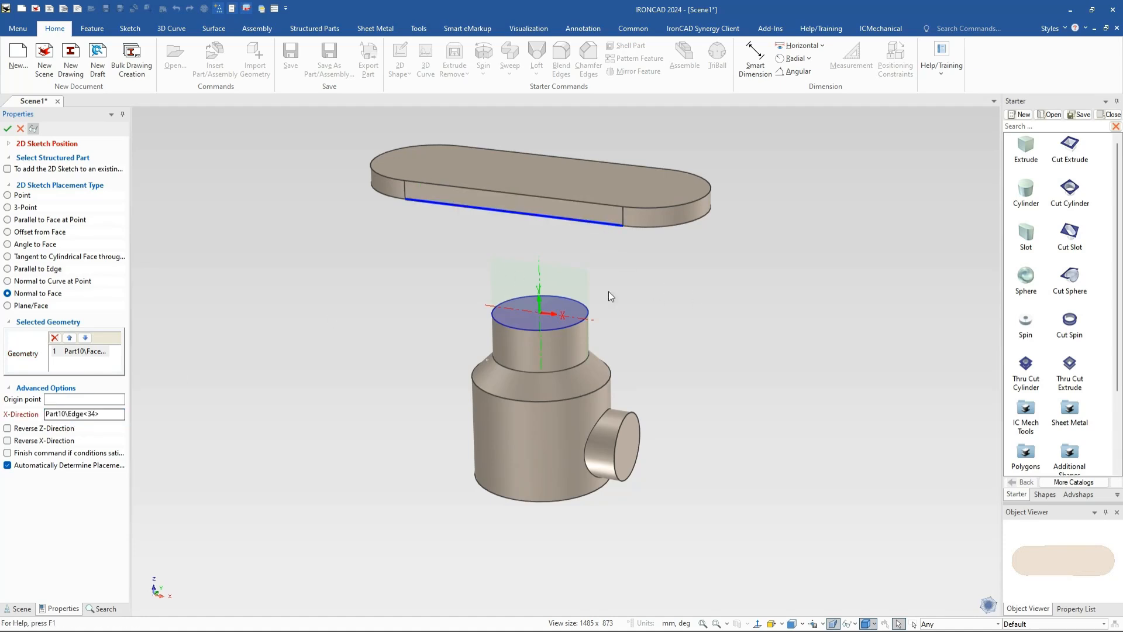
click(8, 128)
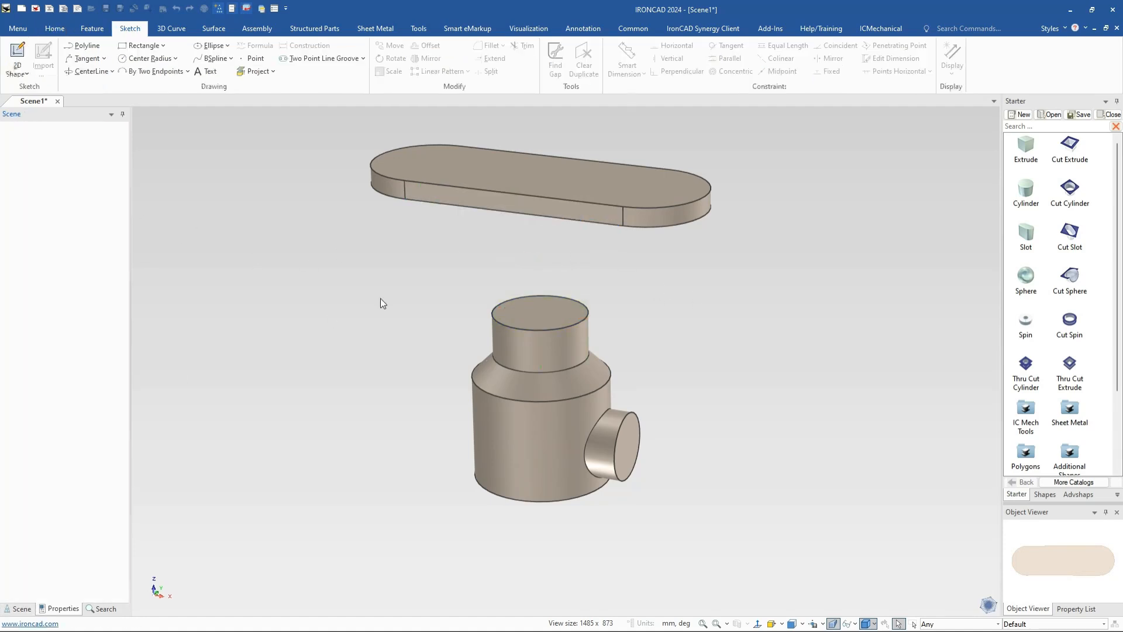
Draw a line from the cylinder's top edge at a 30° slope
scroll(634, 325, up, 3)
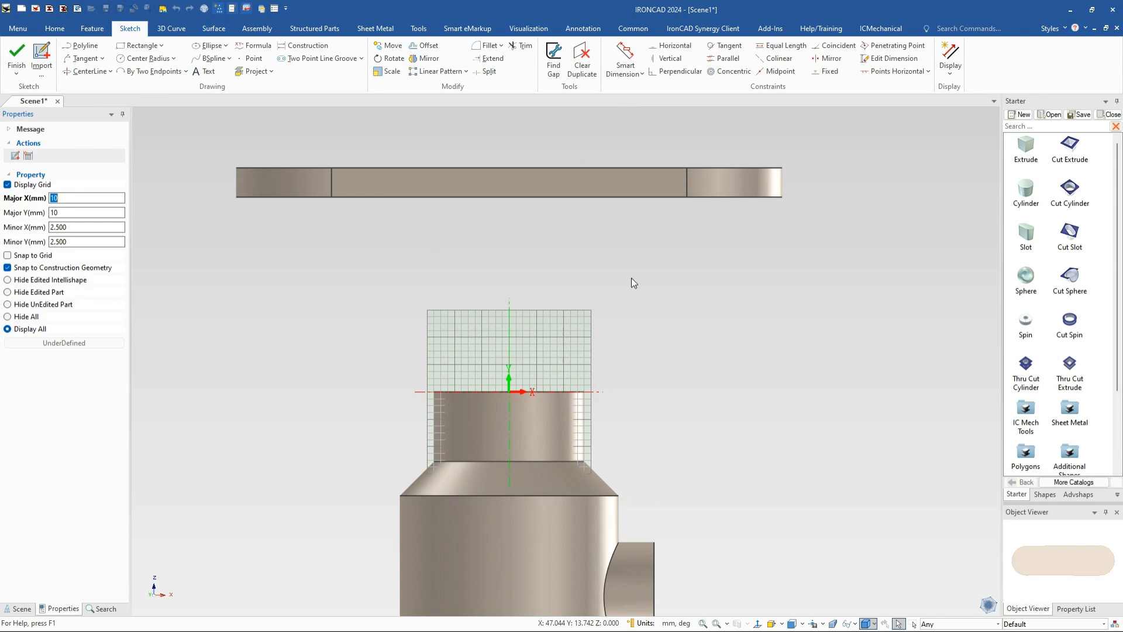
click(82, 46)
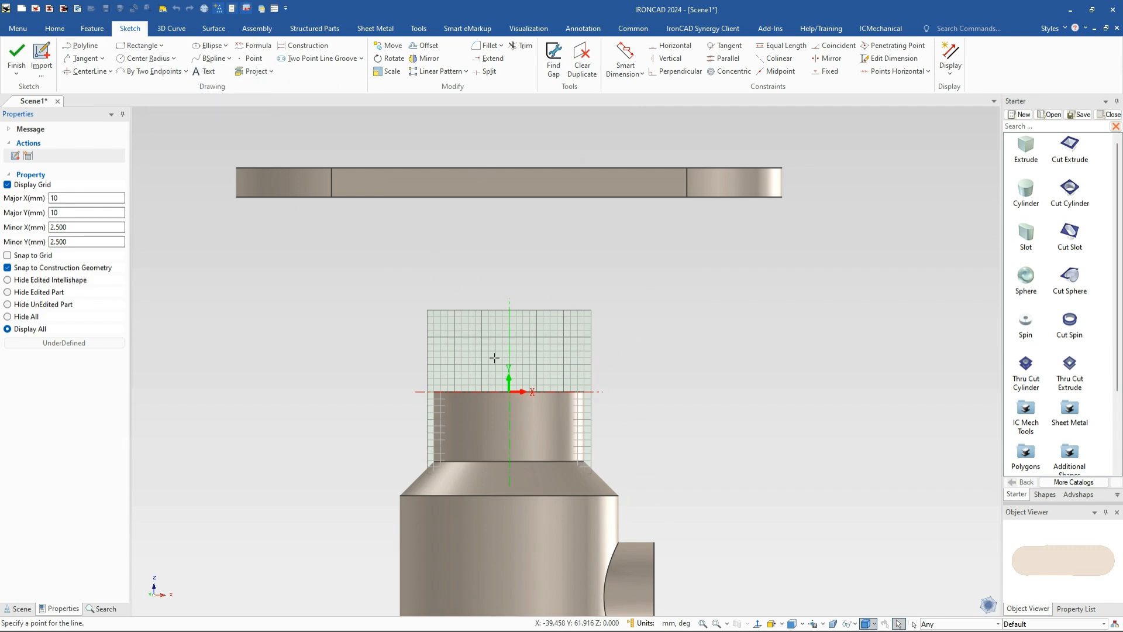
click(584, 392)
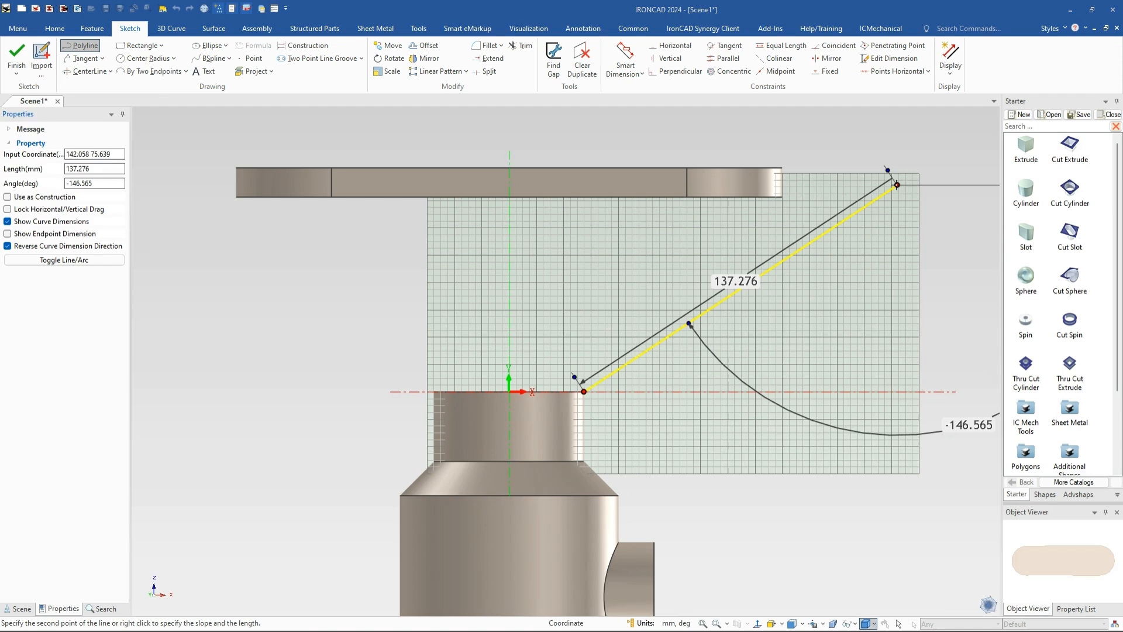
right_click(897, 185)
key(shift+Tab)
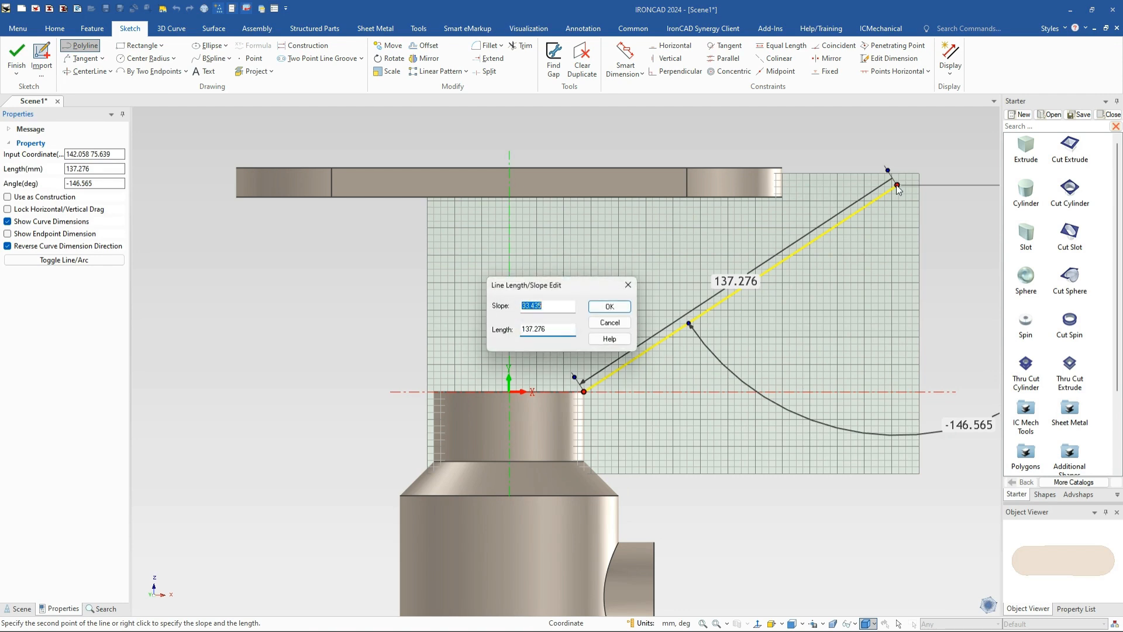
text(30)
key(Return)
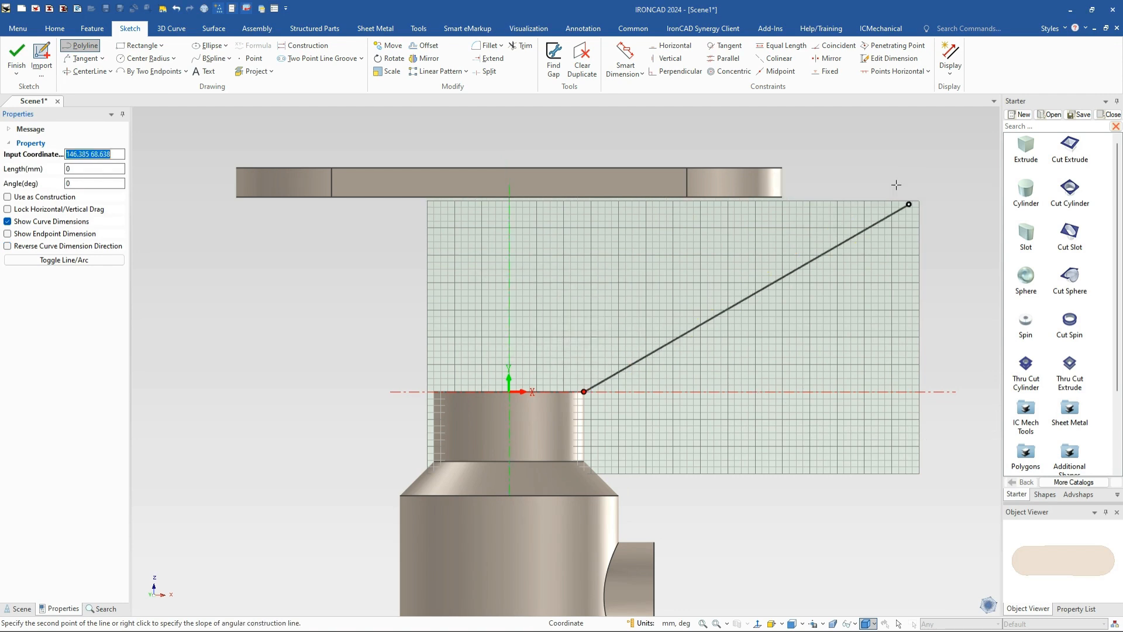
key(Escape)
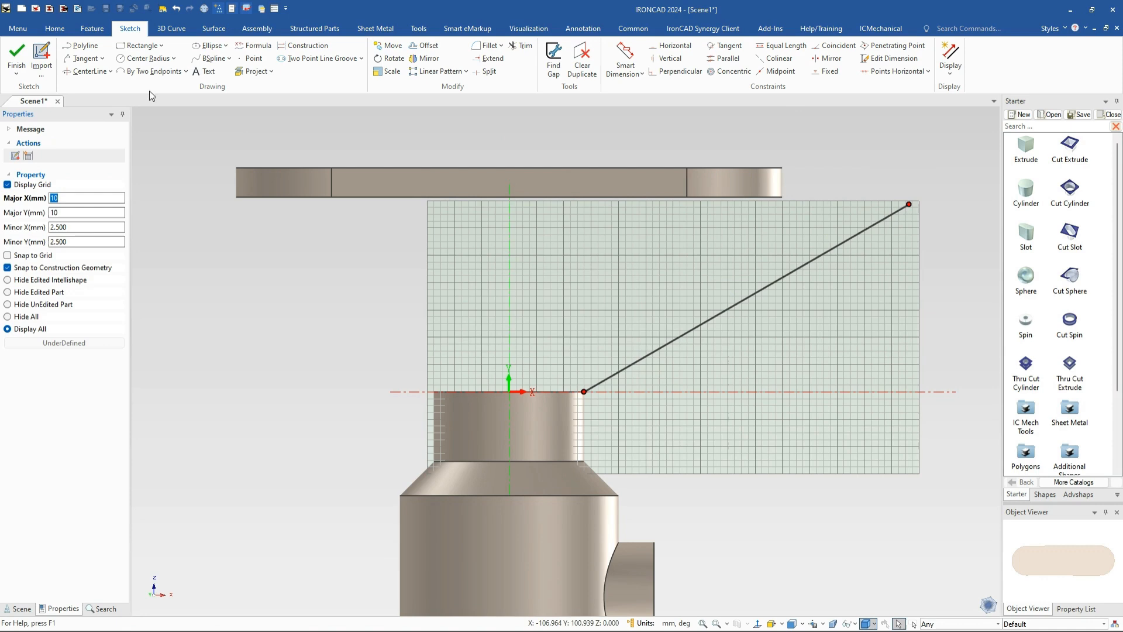
Project the slot's end edge, extend it down to the sloped line, and finish the sketch
click(253, 71)
click(749, 181)
key(Escape)
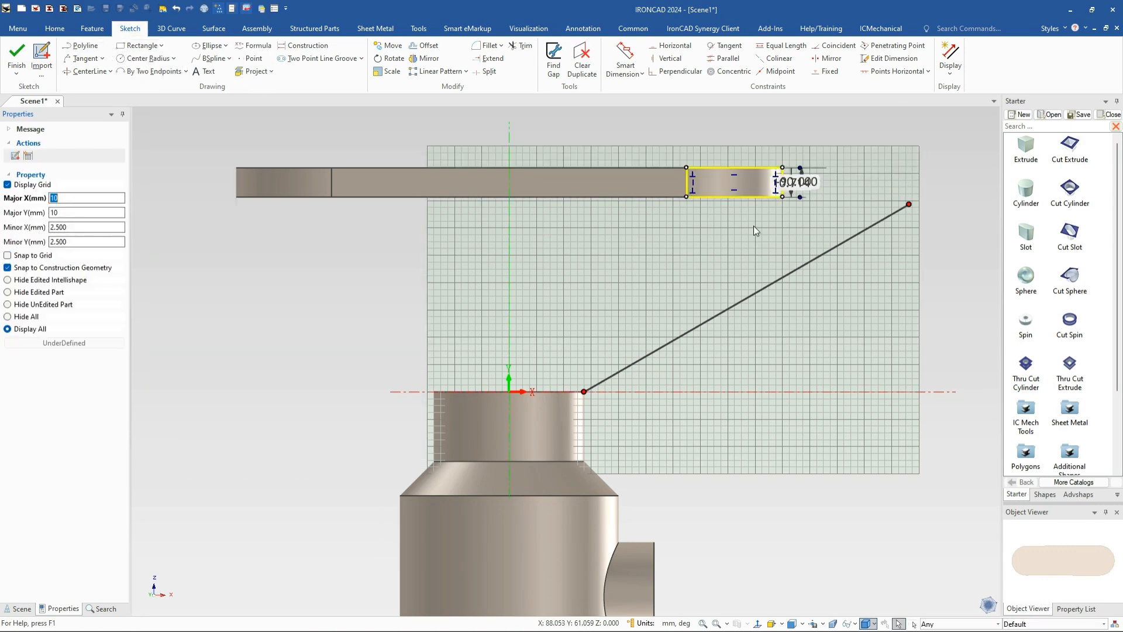
key(Delete)
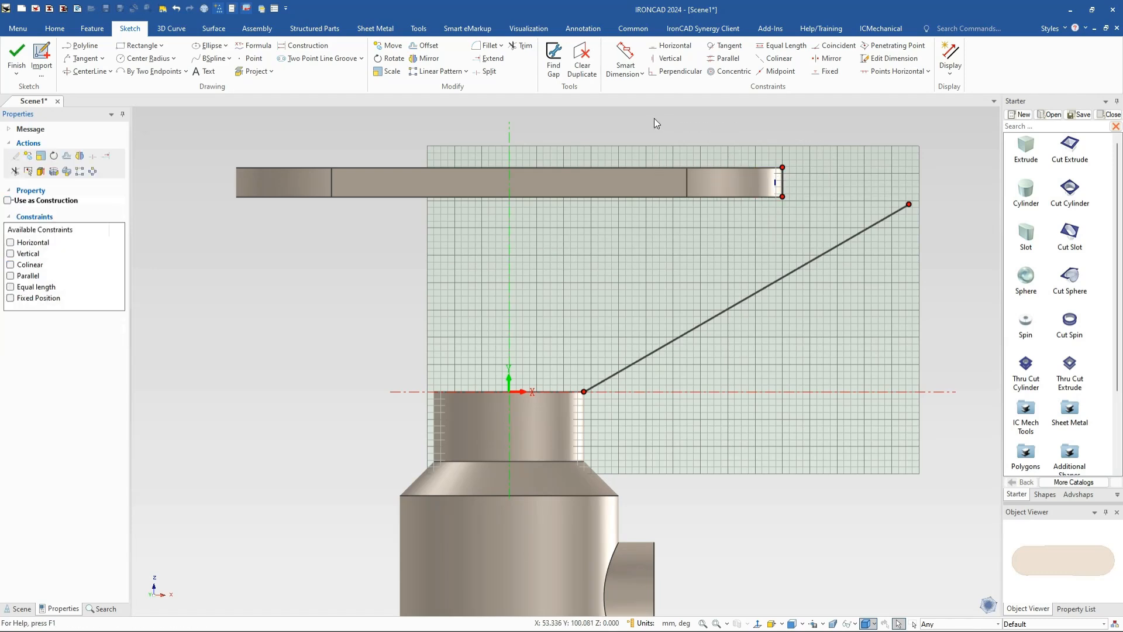
click(489, 59)
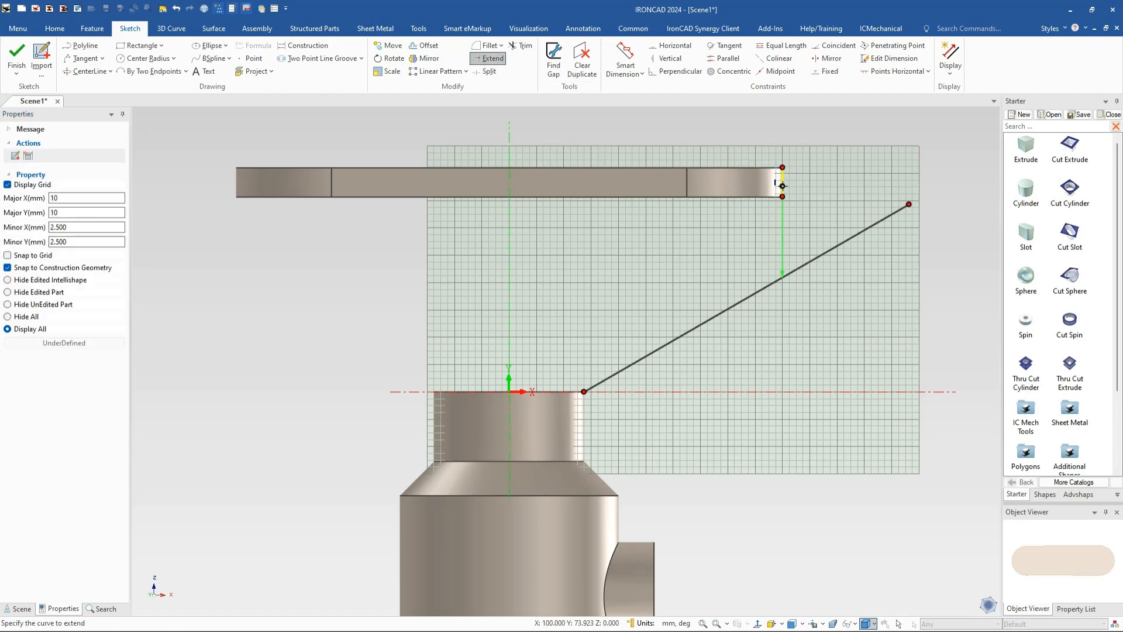
click(782, 187)
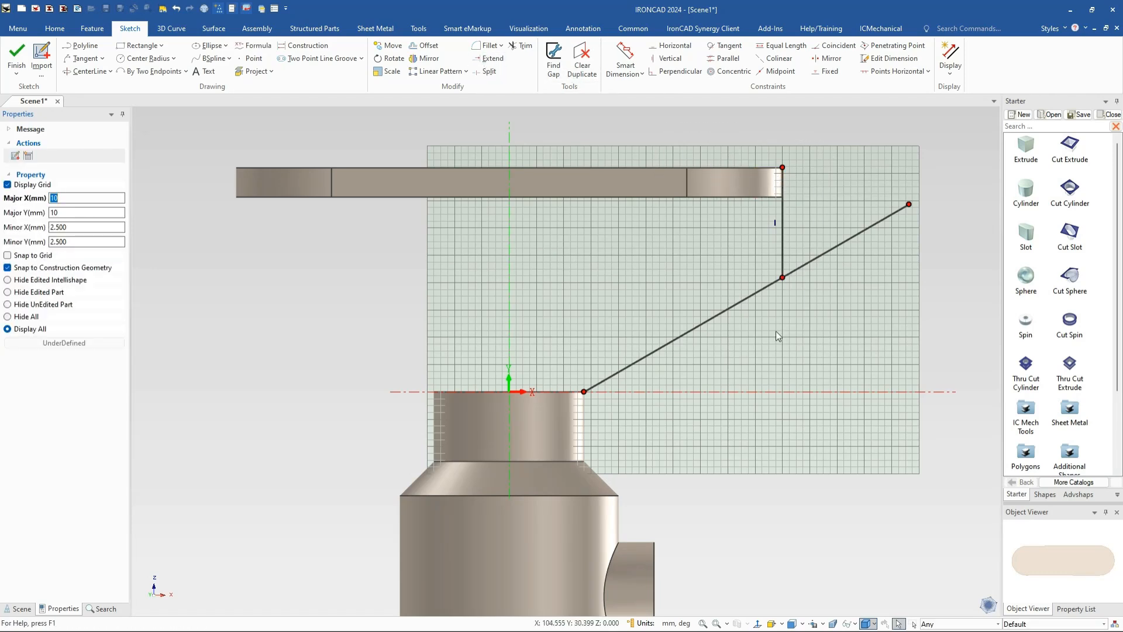
click(16, 56)
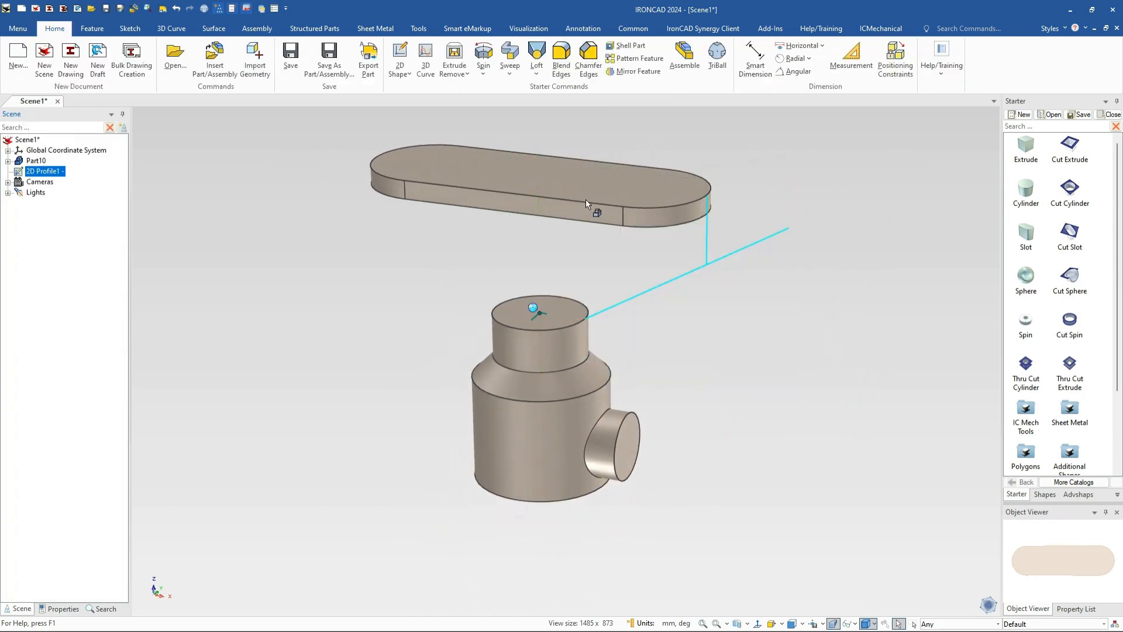
Drag the slot's bottom down so it snaps to the sketch line's end
click(561, 215)
click(550, 215)
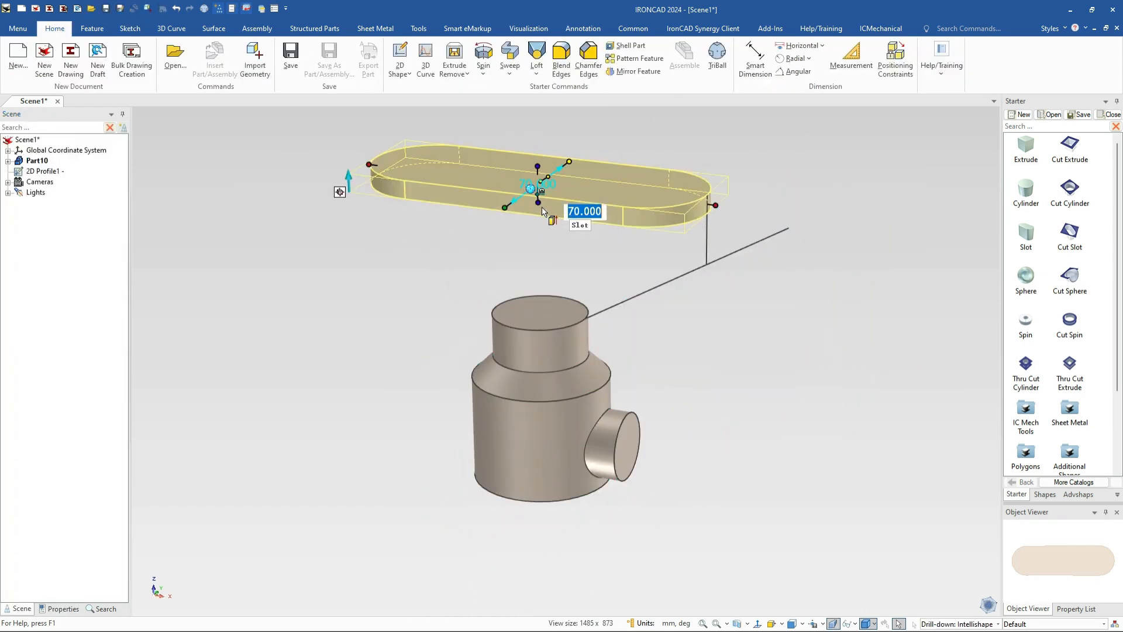
drag(535, 206, 539, 246)
drag(660, 253, 706, 264)
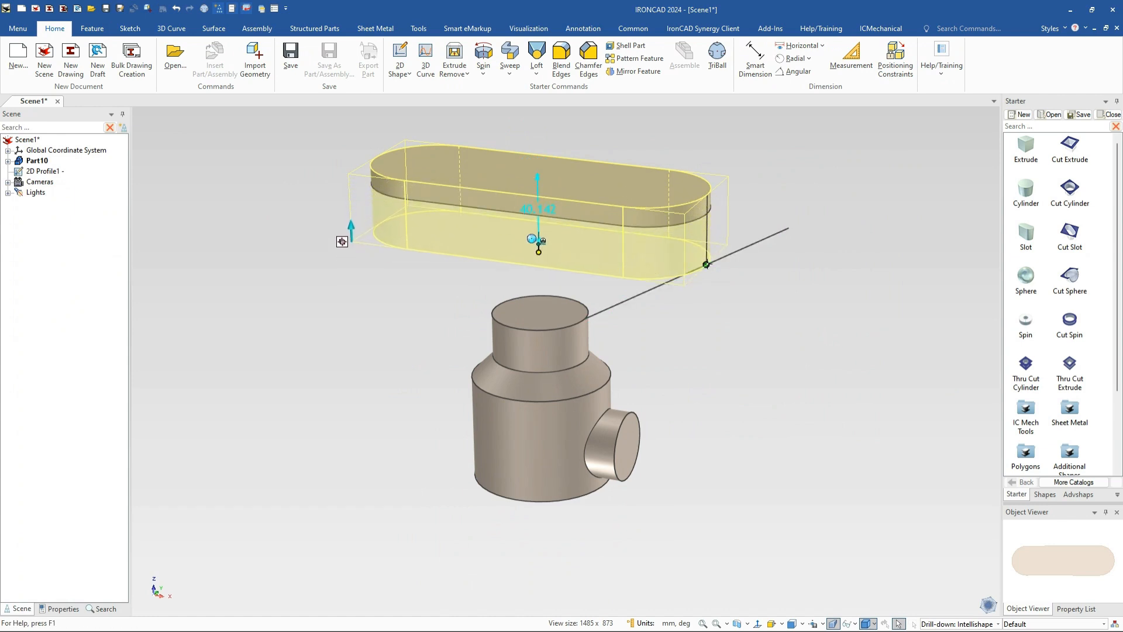
click(714, 359)
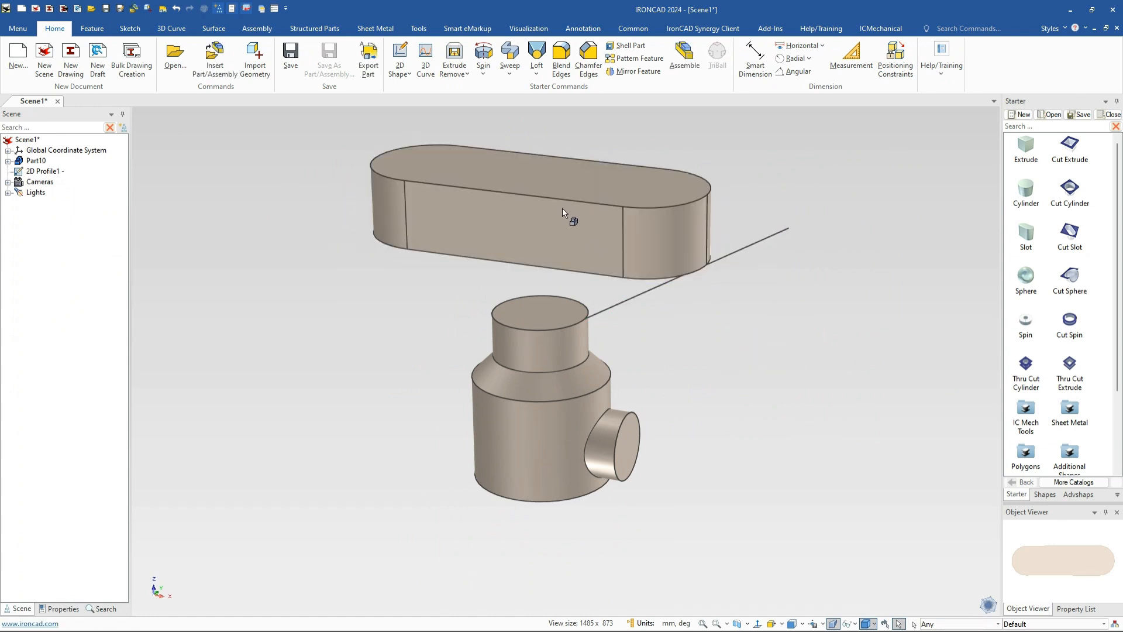
Loft from the cylinder's top edge to the slot's bottom face
click(532, 333)
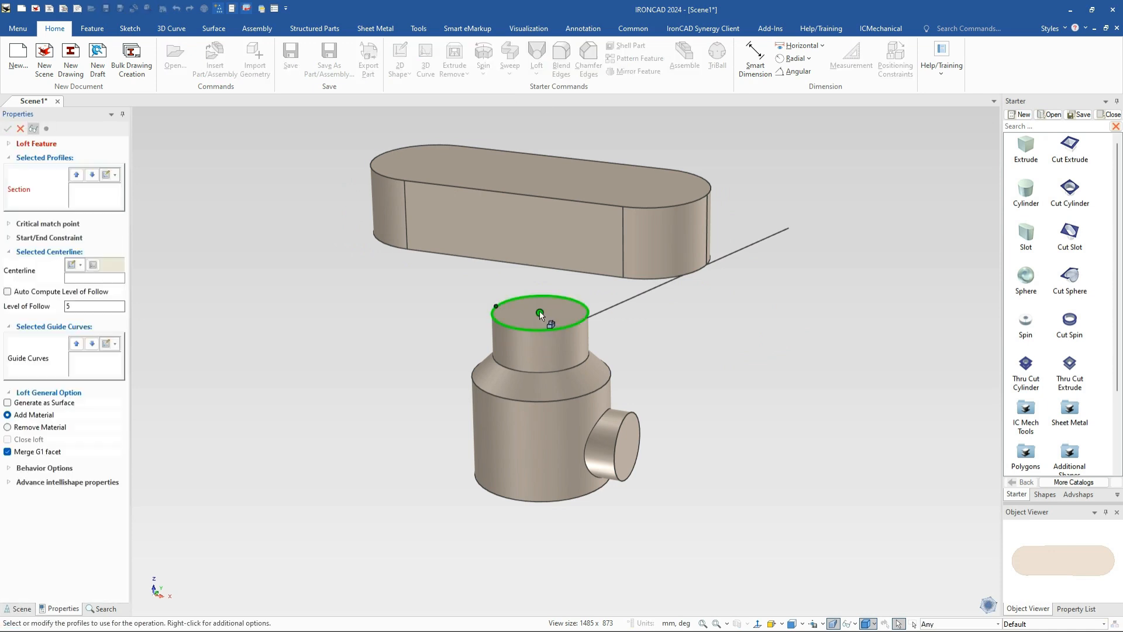
click(539, 312)
middle_drag(584, 354, 542, 278)
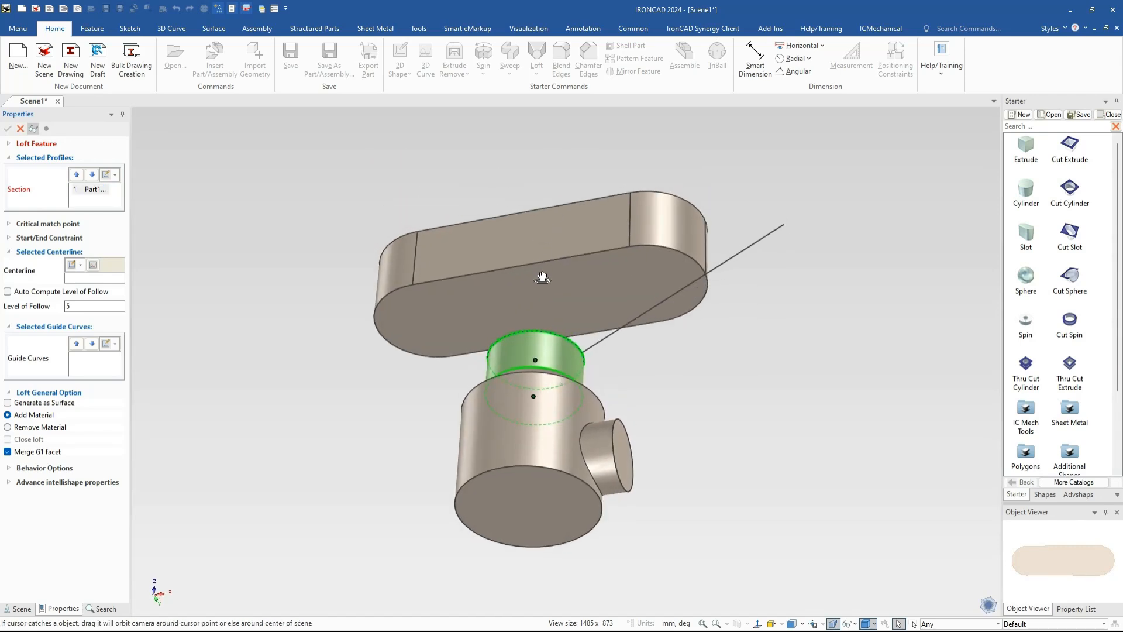
click(539, 303)
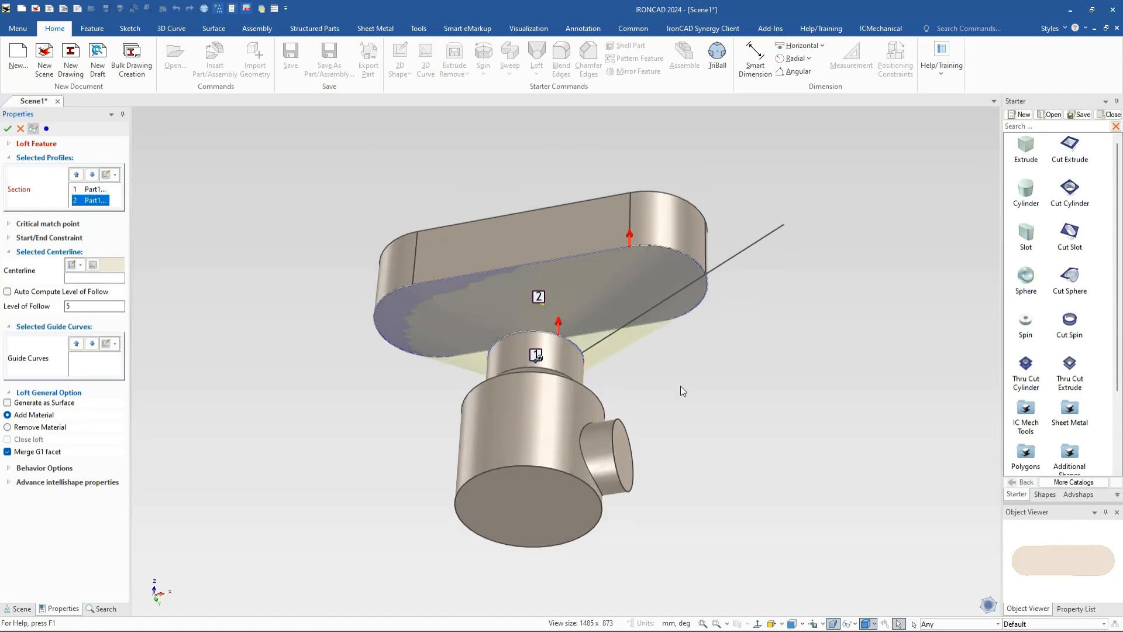
click(8, 130)
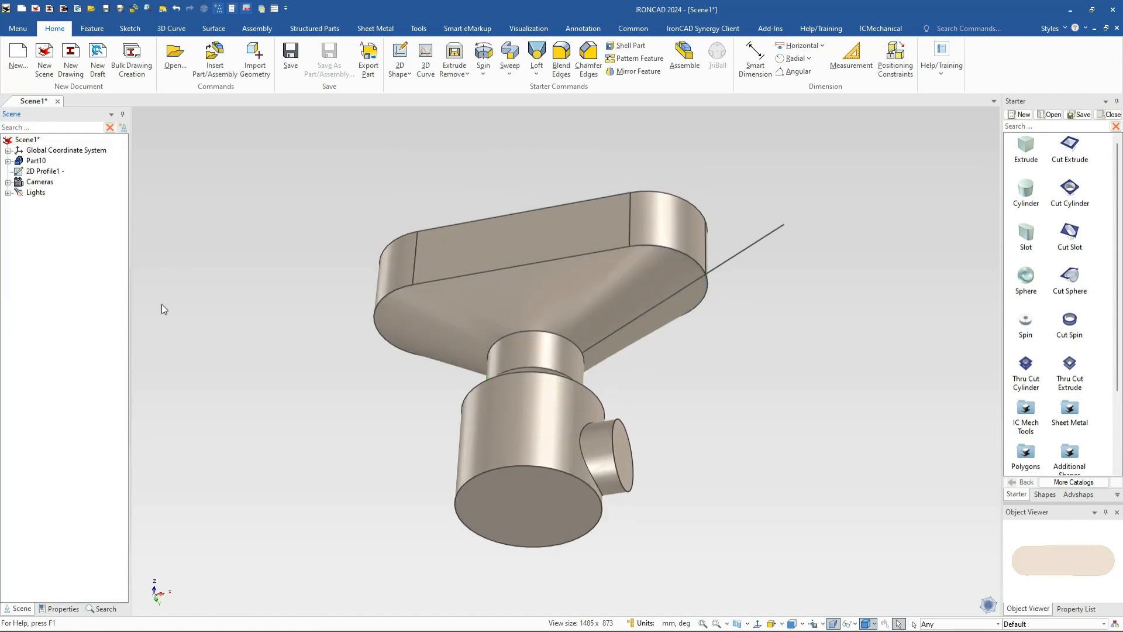
middle_drag(693, 311, 705, 272)
Hide the 2D profile sketch and bring up the Shell Part settings
click(715, 284)
right_click(715, 285)
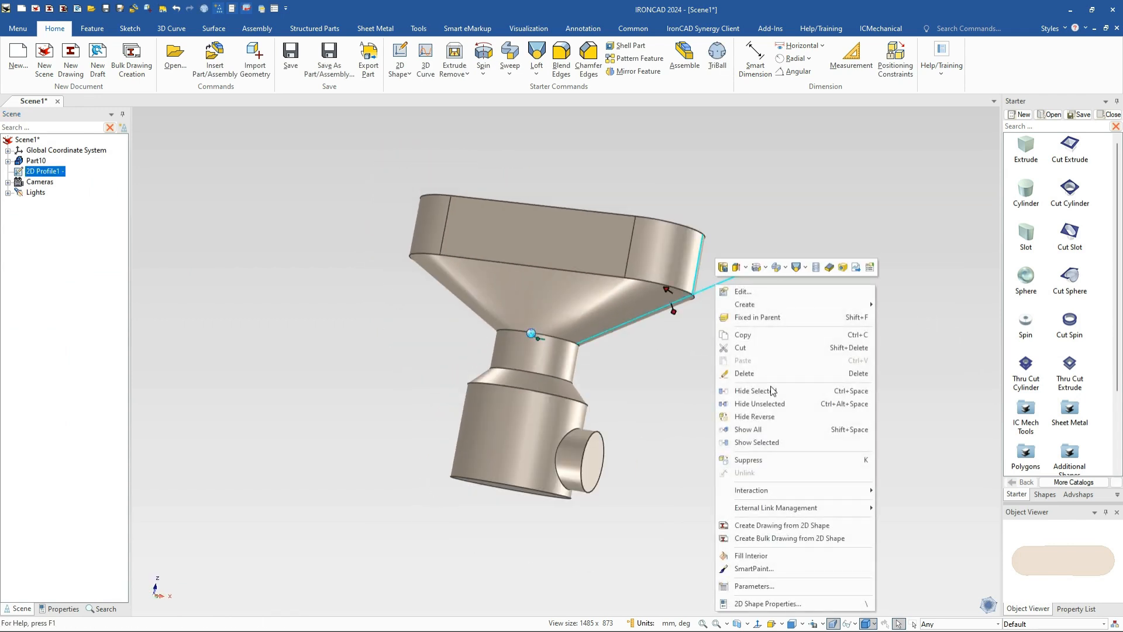
click(760, 390)
middle_drag(626, 311, 546, 291)
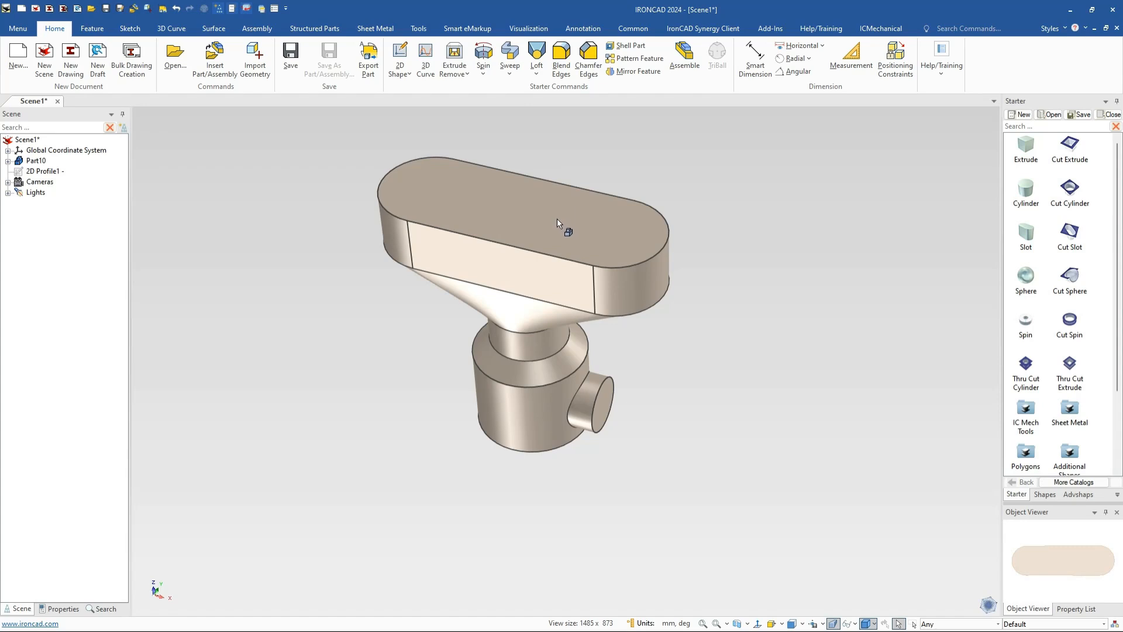
click(635, 45)
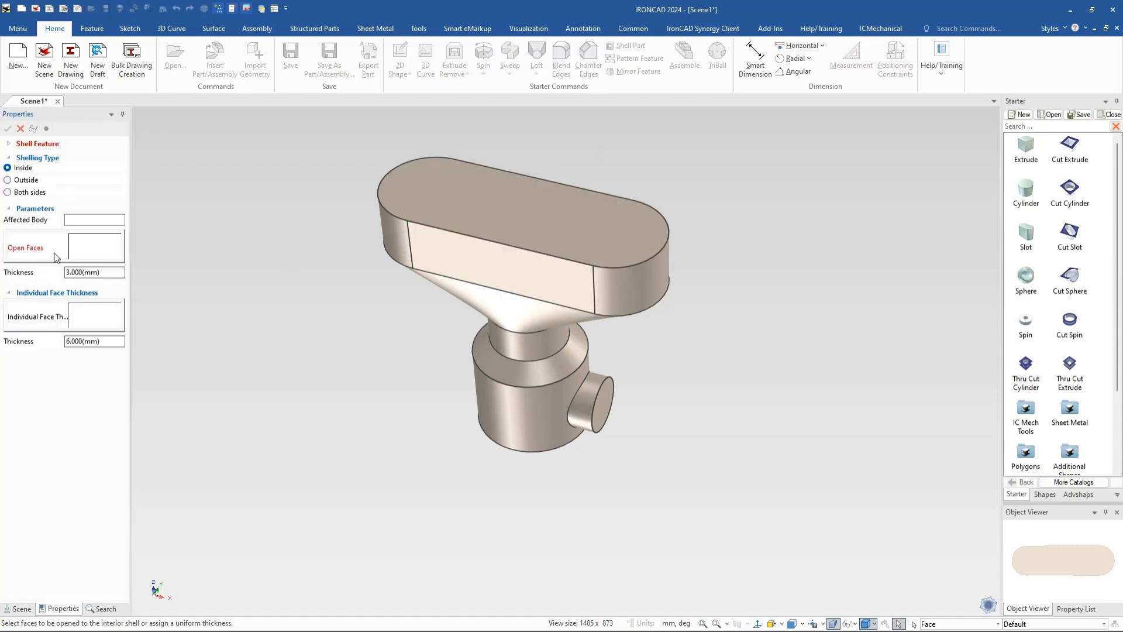
Mark the nozzle end face and the bottom end face as open faces
click(603, 423)
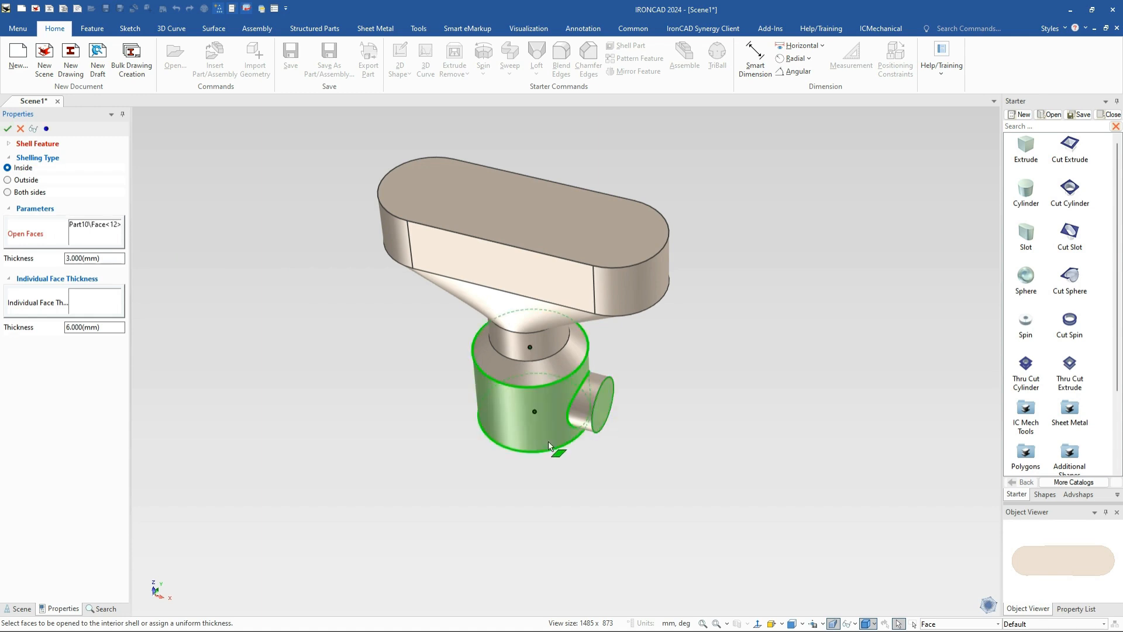
middle_drag(553, 448, 519, 468)
click(553, 489)
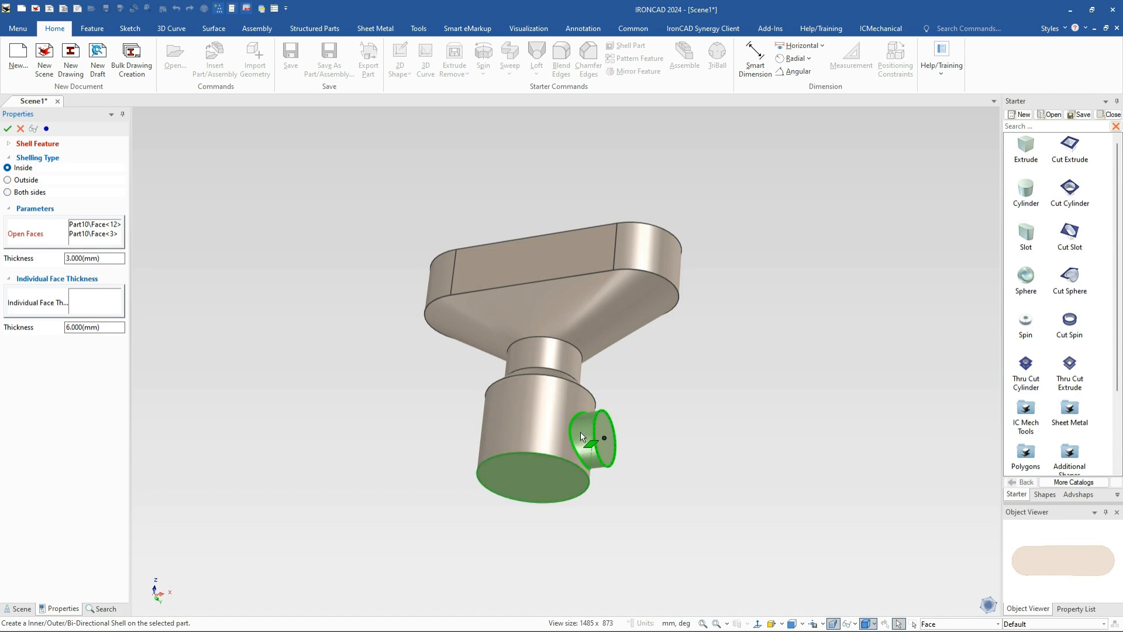
Give the nozzle face 10 mm and the top face 6 mm individual thickness, then apply the shell
click(68, 310)
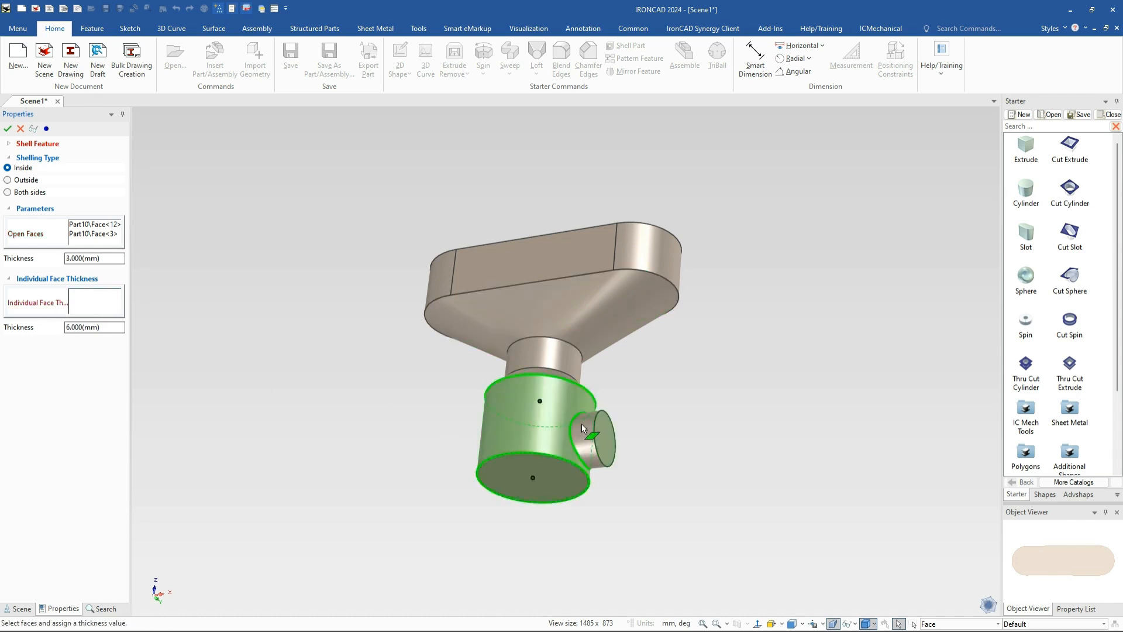
click(590, 443)
click(75, 329)
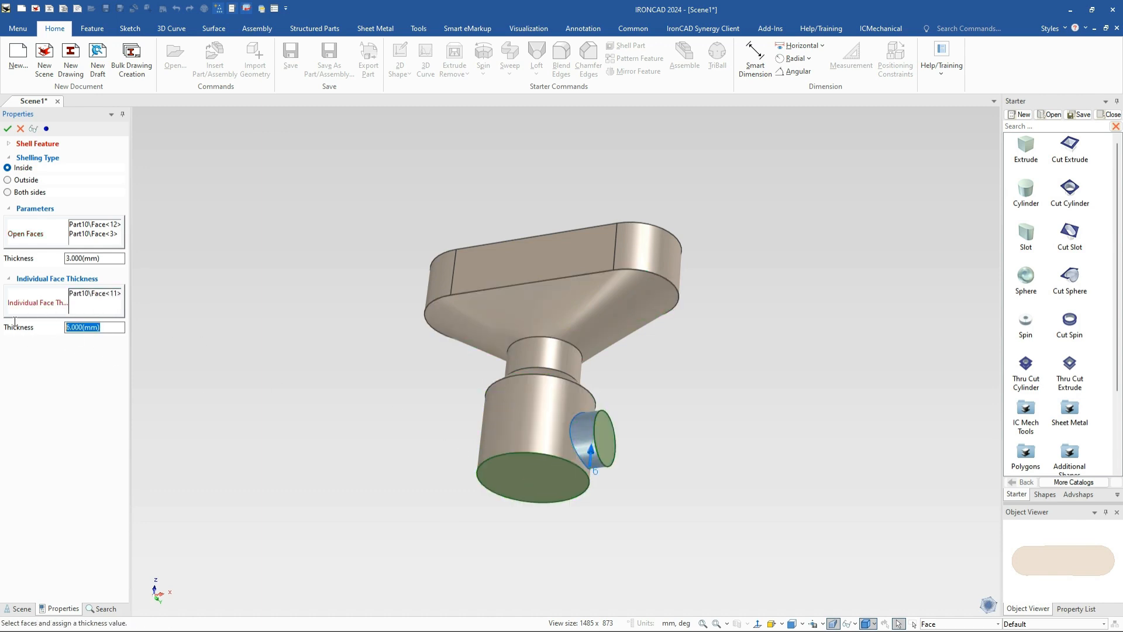
text(10)
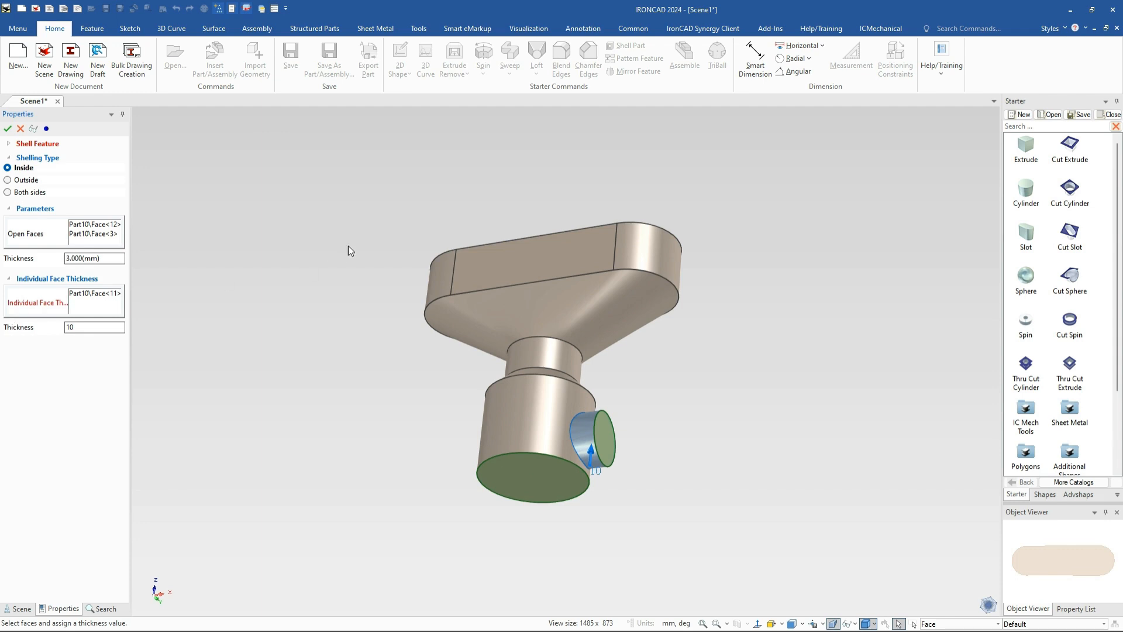
middle_drag(348, 248, 371, 342)
click(462, 138)
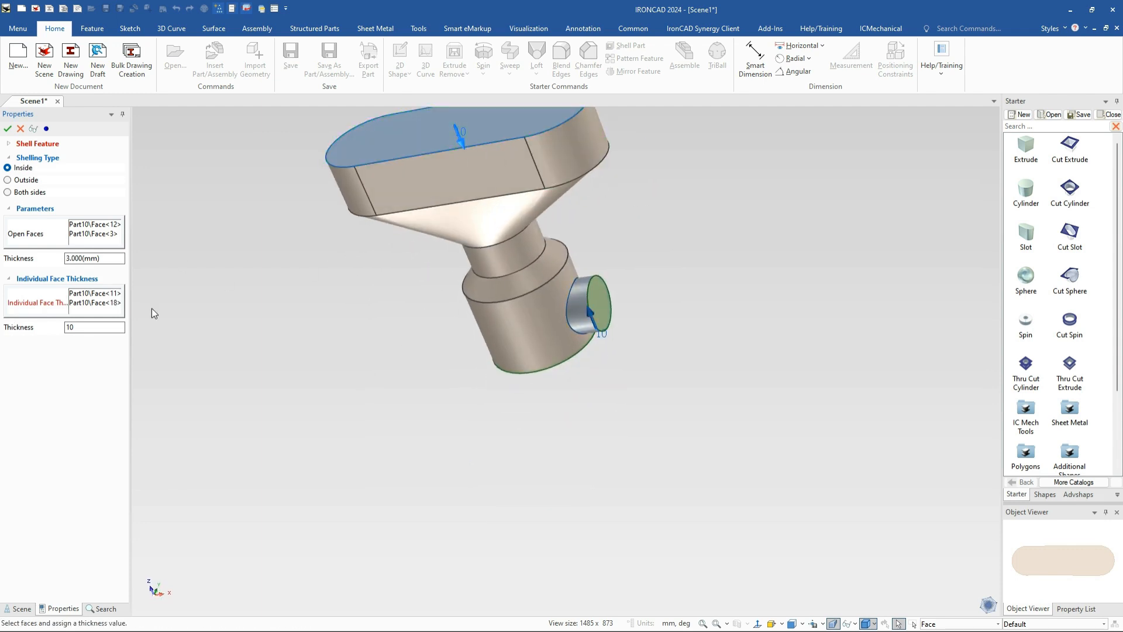
click(96, 302)
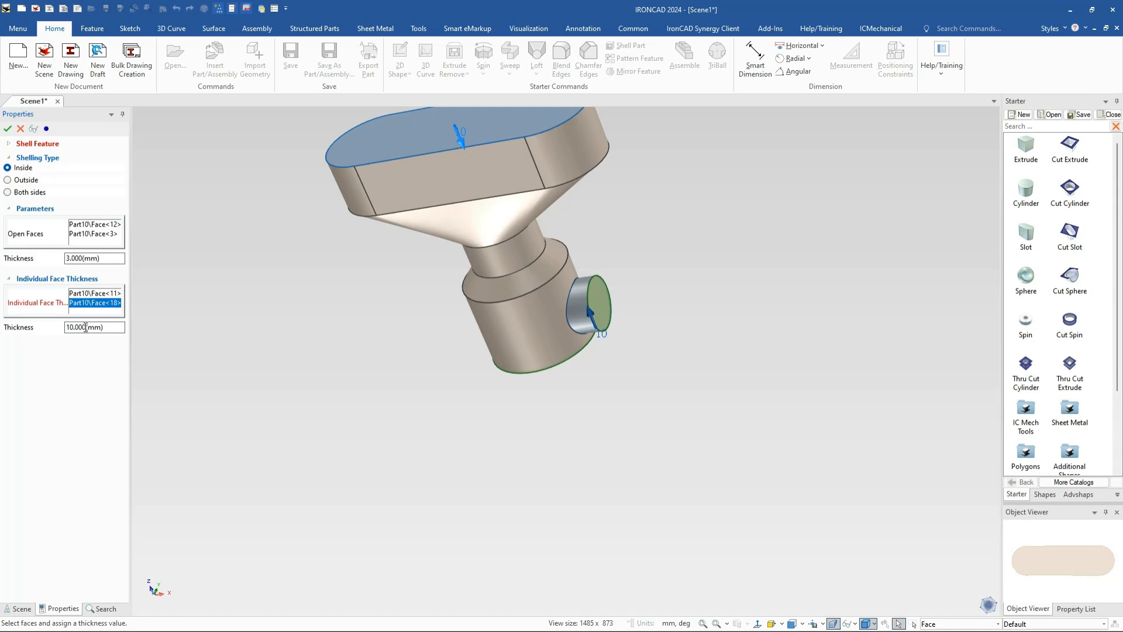
click(87, 293)
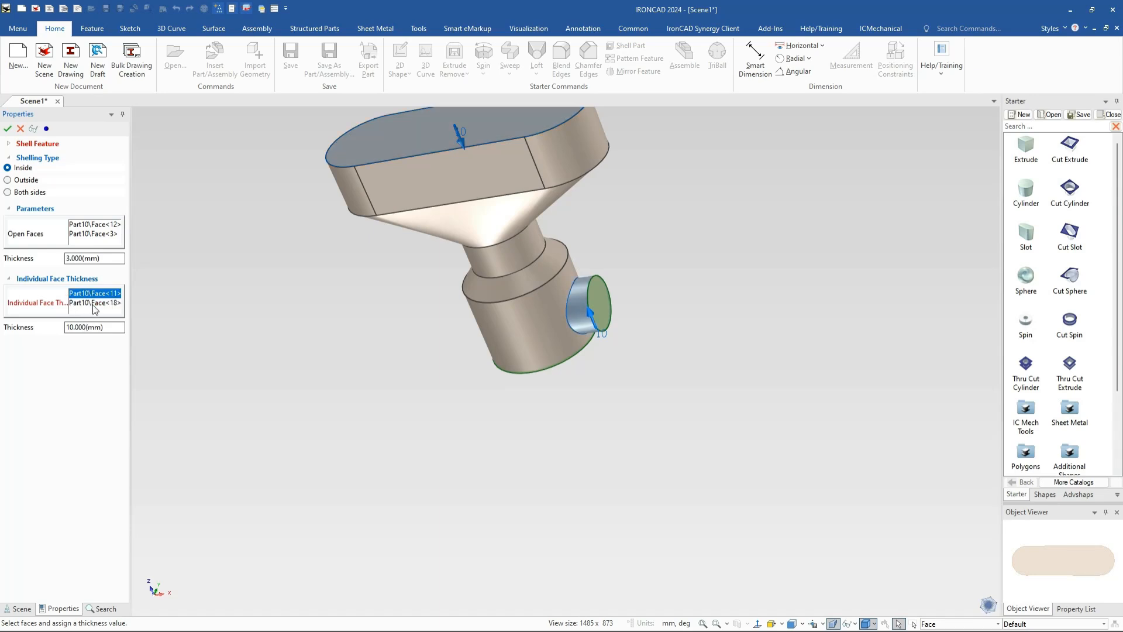
click(98, 303)
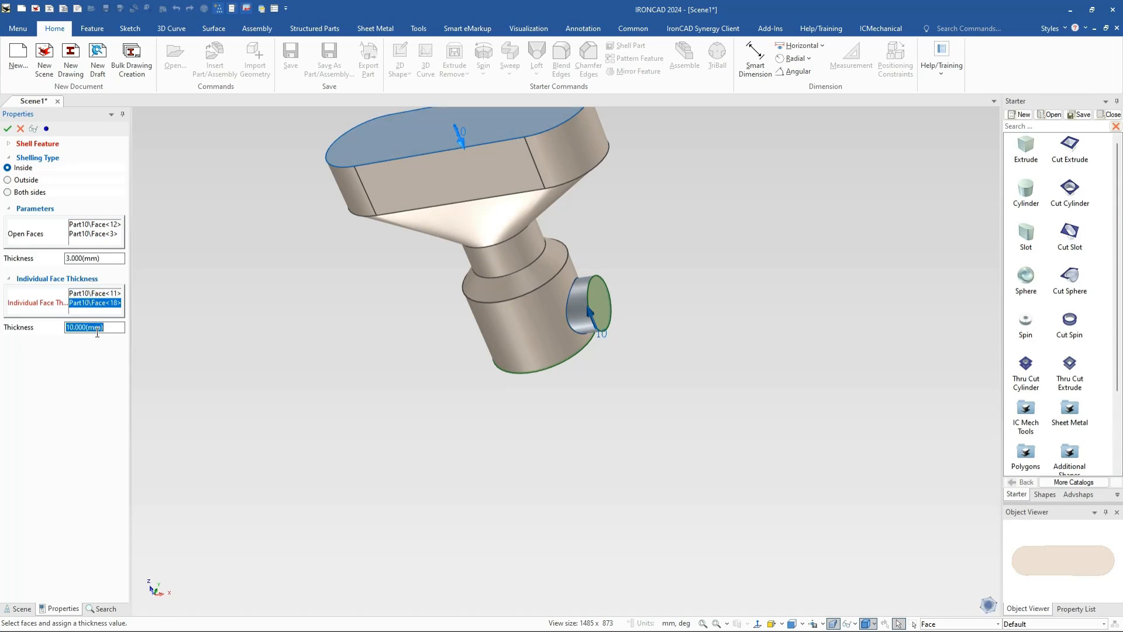
text(6)
click(8, 129)
middle_drag(522, 195, 555, 468)
Drop a 25 mm cylindrical cut onto the middle of the slot top
scroll(458, 214, down, 3)
scroll(458, 214, up, 3)
scroll(475, 264, up, 3)
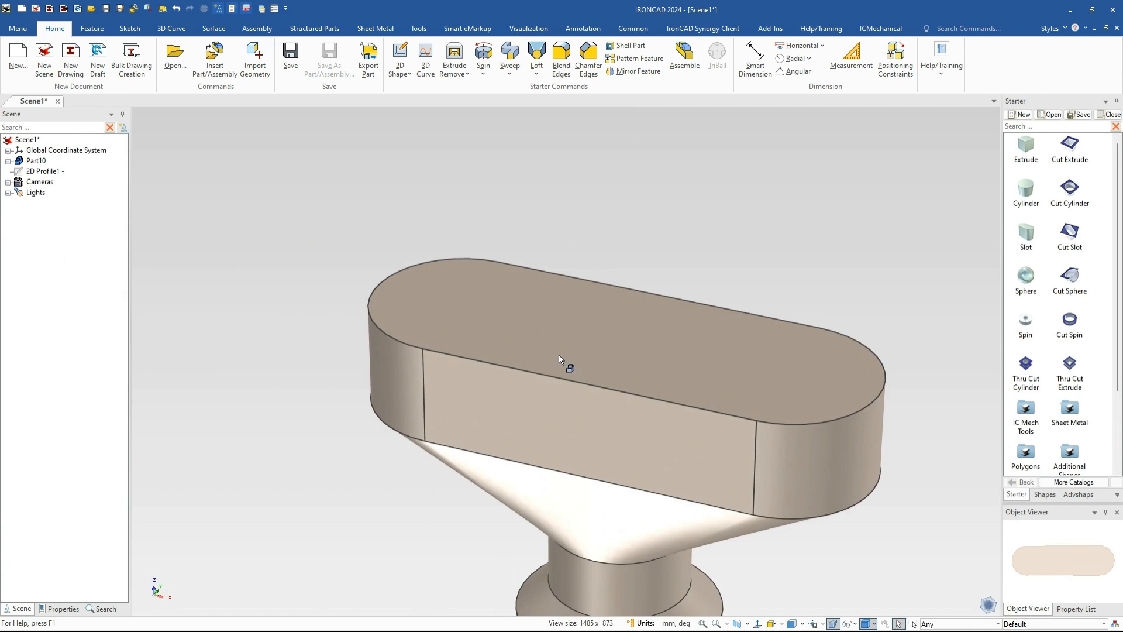
scroll(562, 355, down, 3)
shift+middle_drag(742, 430, 659, 368)
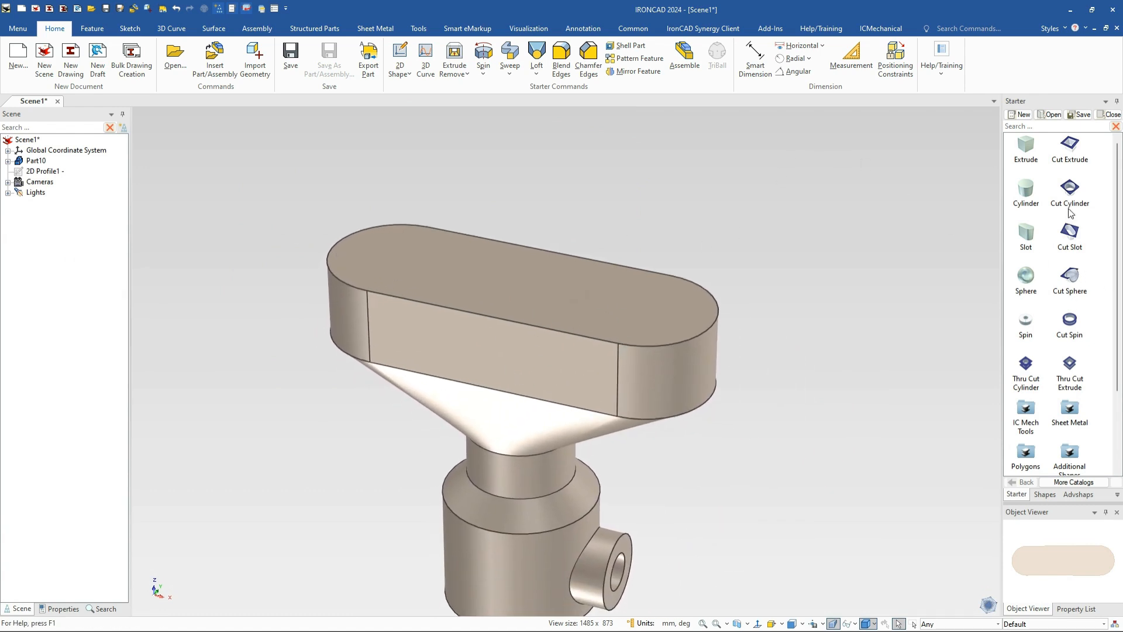
drag(1070, 212, 521, 281)
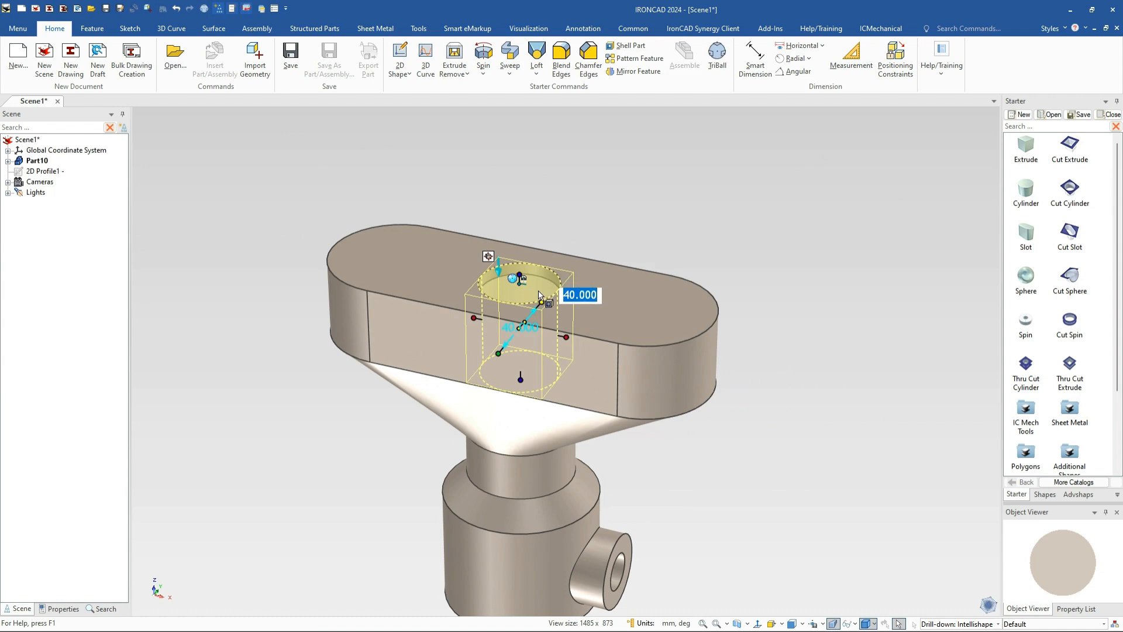
text(25)
key(Return)
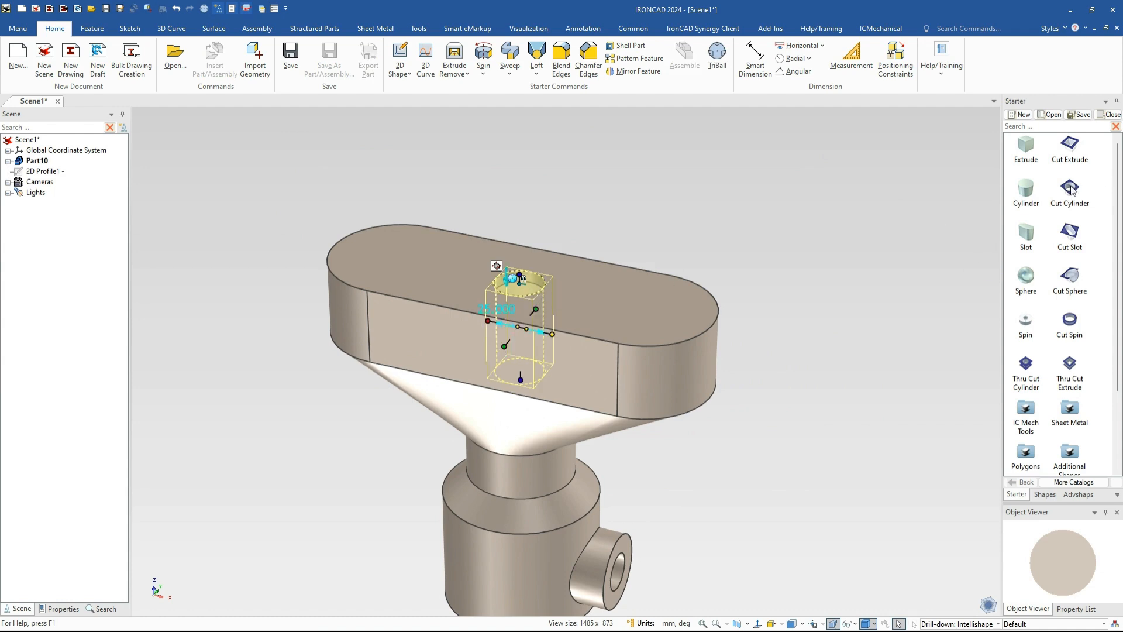
Add 35 mm cylindrical cuts at the slot's right and left ends
drag(1071, 189, 647, 309)
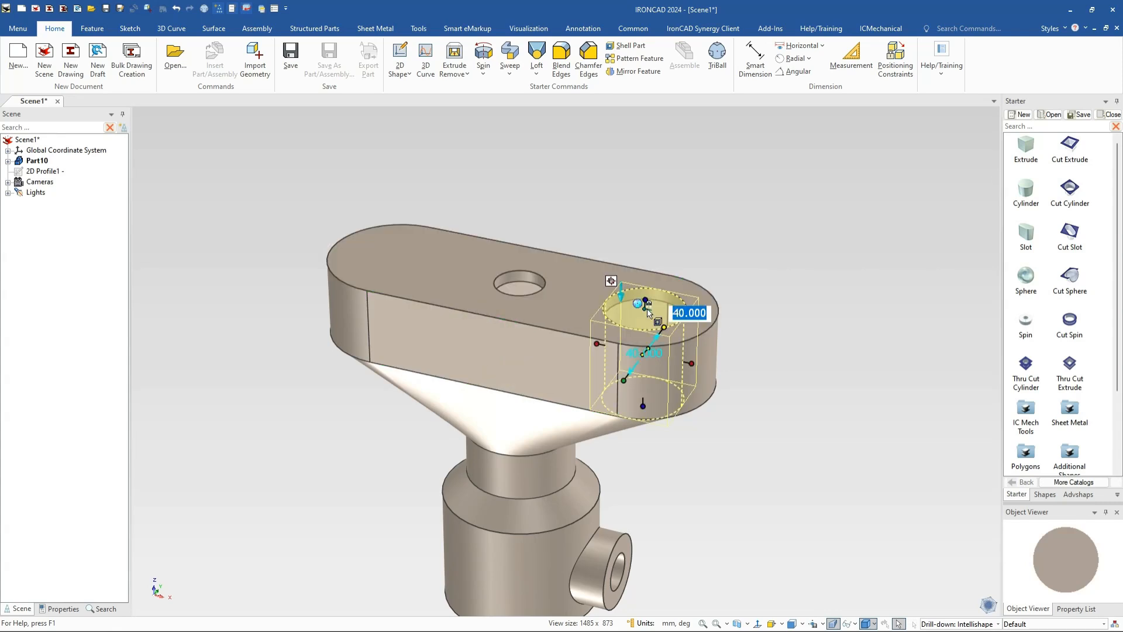
text(35)
key(Return)
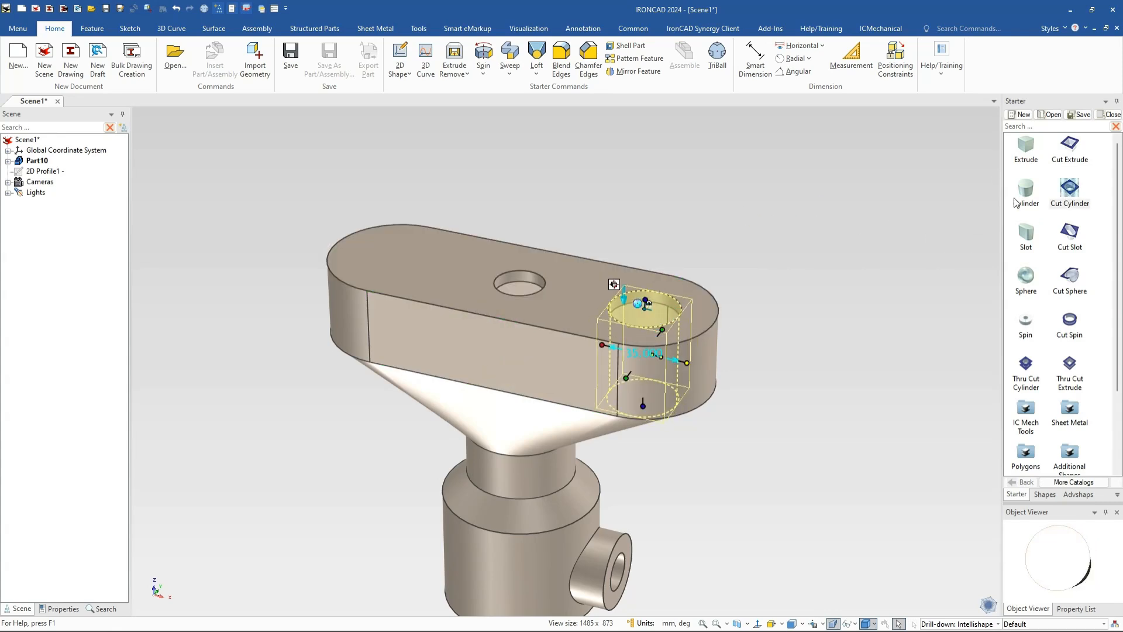
drag(398, 258, 401, 265)
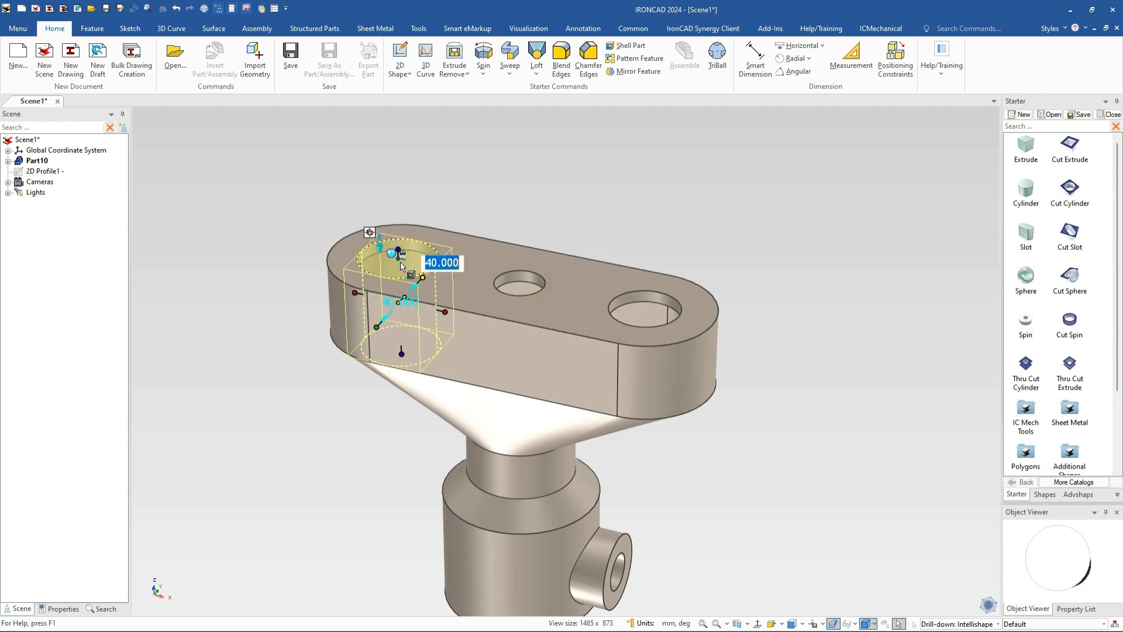
text(35)
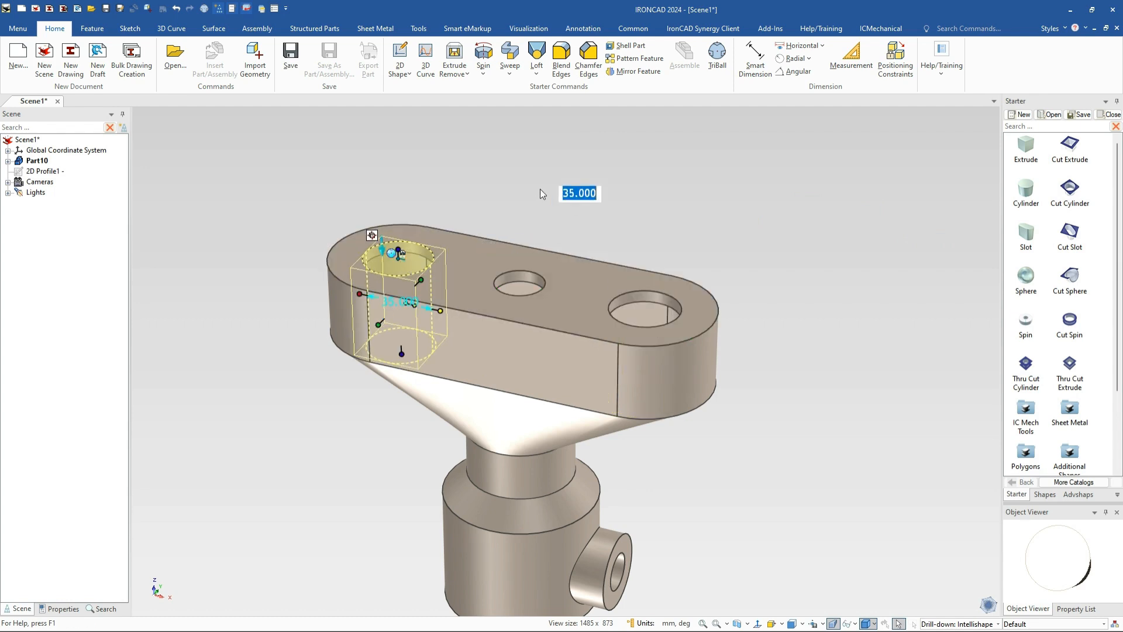
key(Return)
Resize the left hole's cut to 50 and 4, then reselect it for repositioning
scroll(405, 261, up, 3)
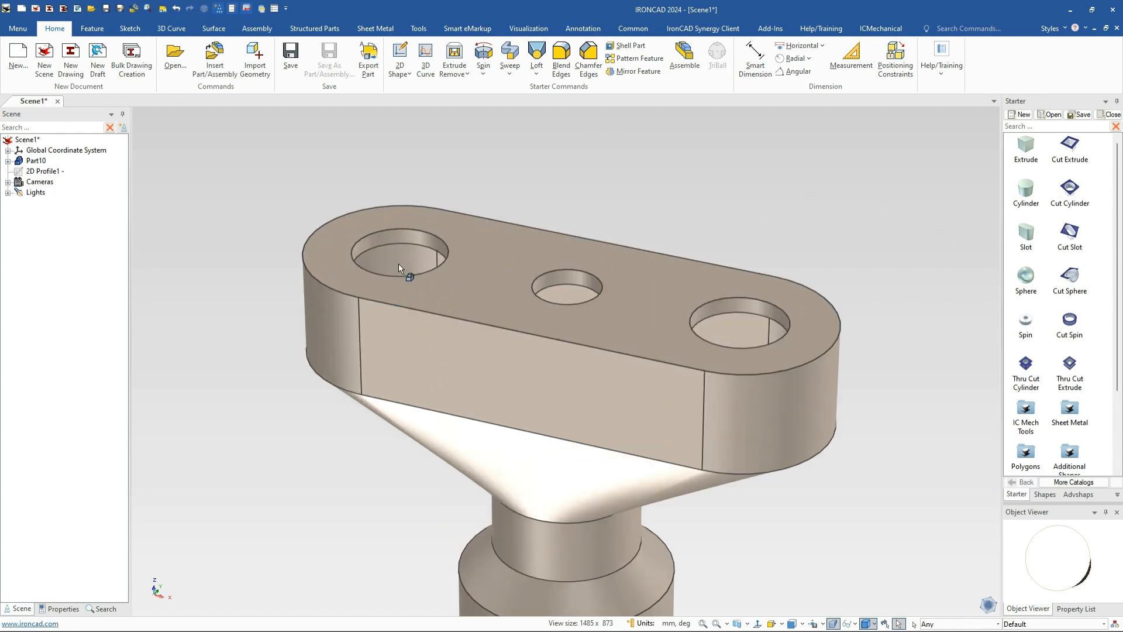
click(430, 247)
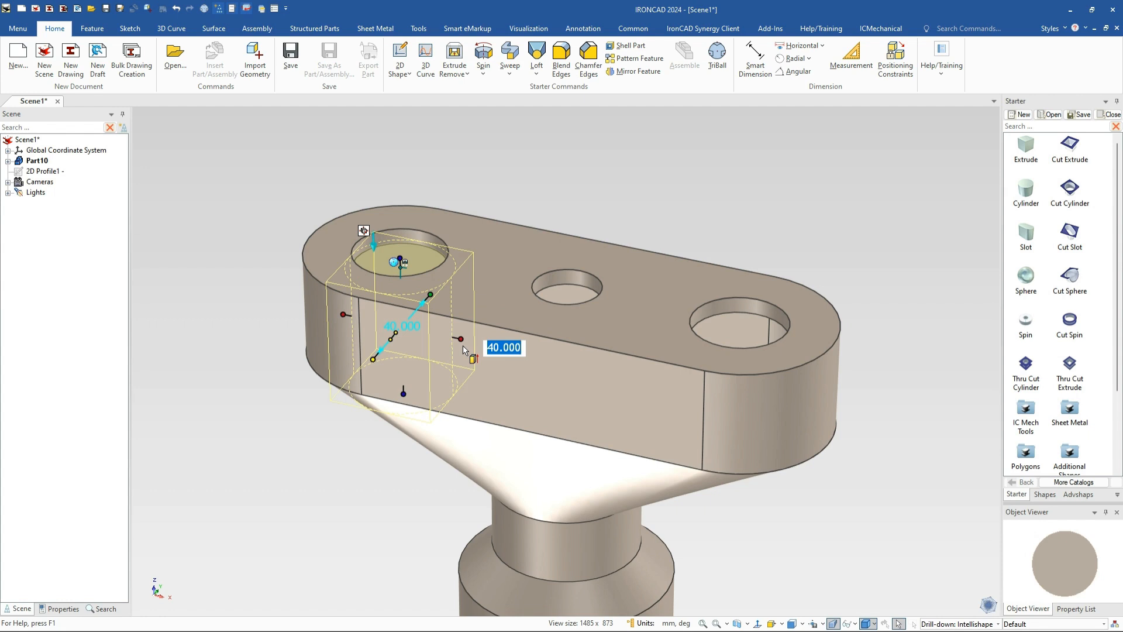
text(50)
key(Return)
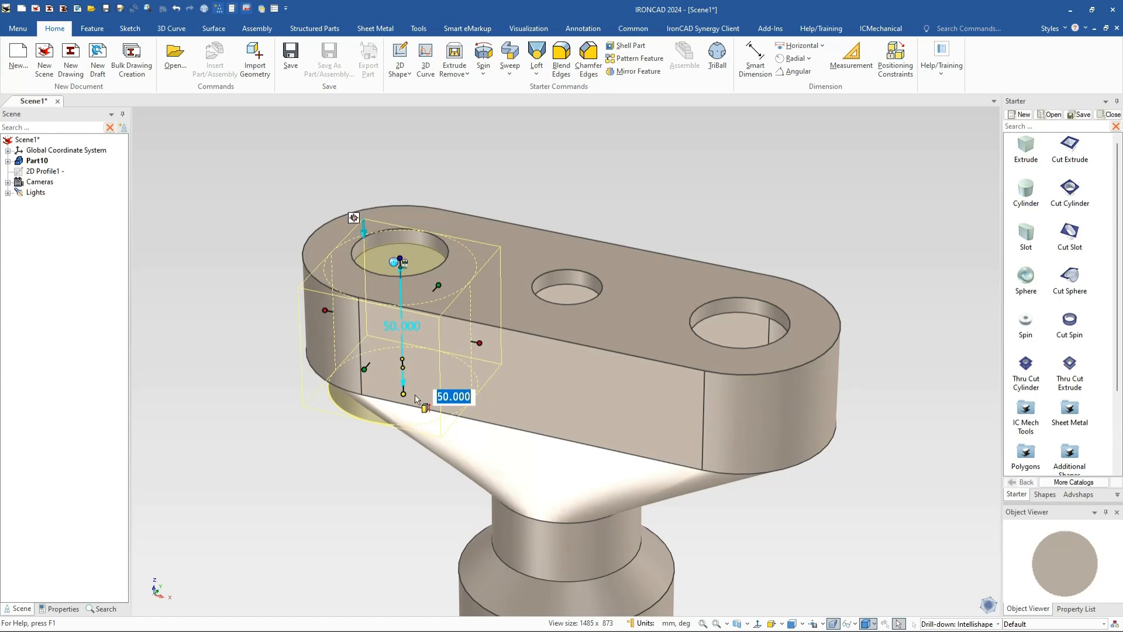
text(4)
key(Return)
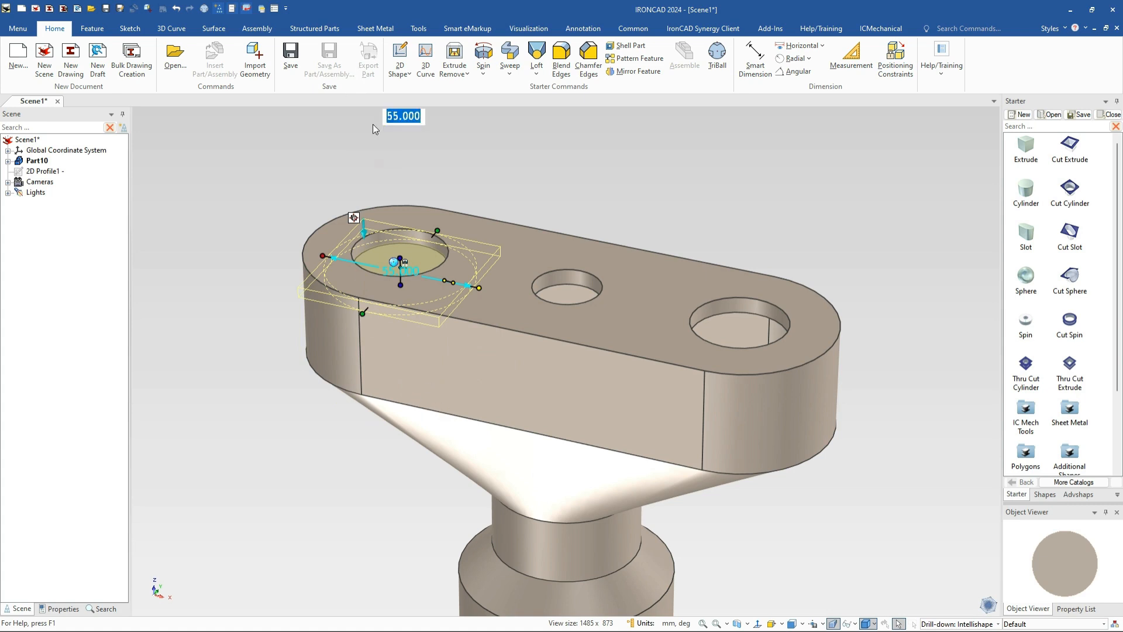
click(536, 188)
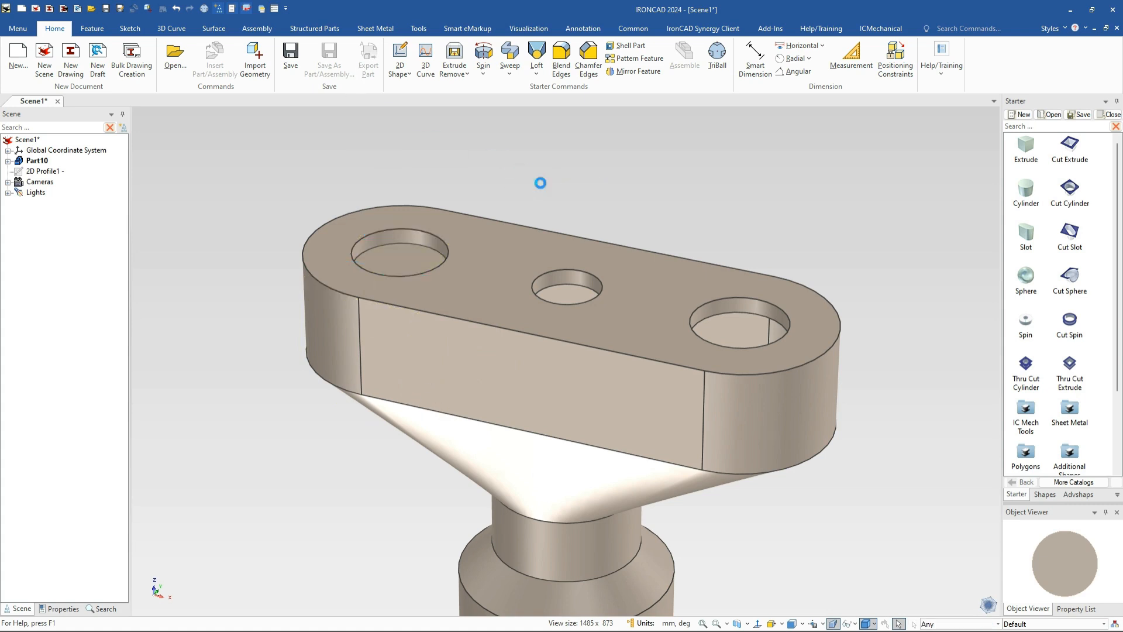
click(408, 261)
key(F10)
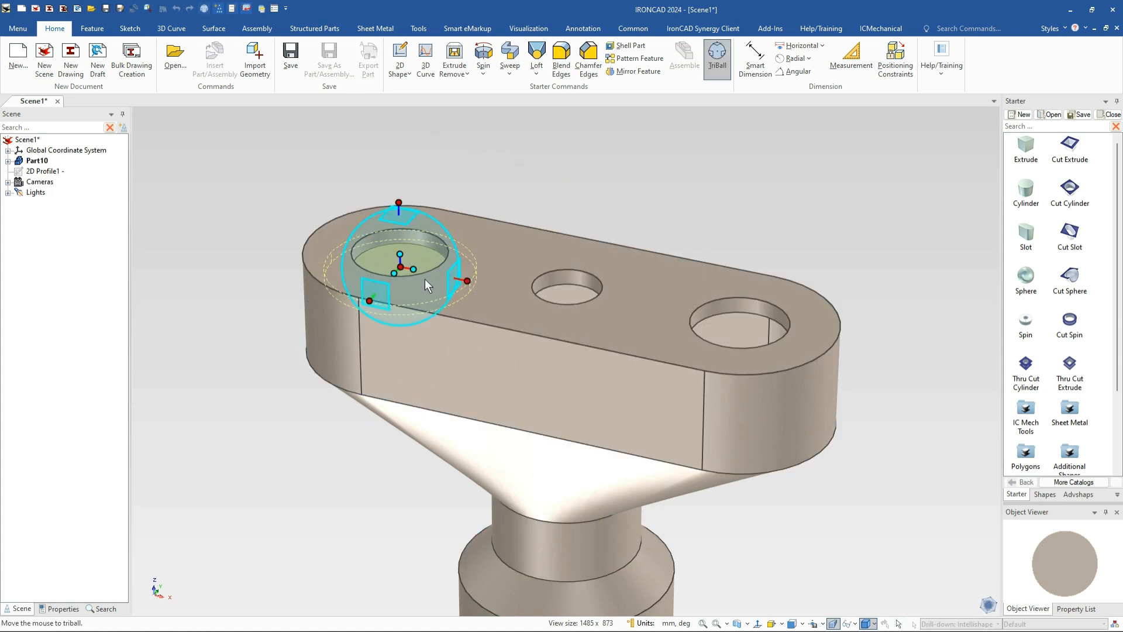
Place a linked copy of the hole cut at the right hole's centre
right_click(405, 222)
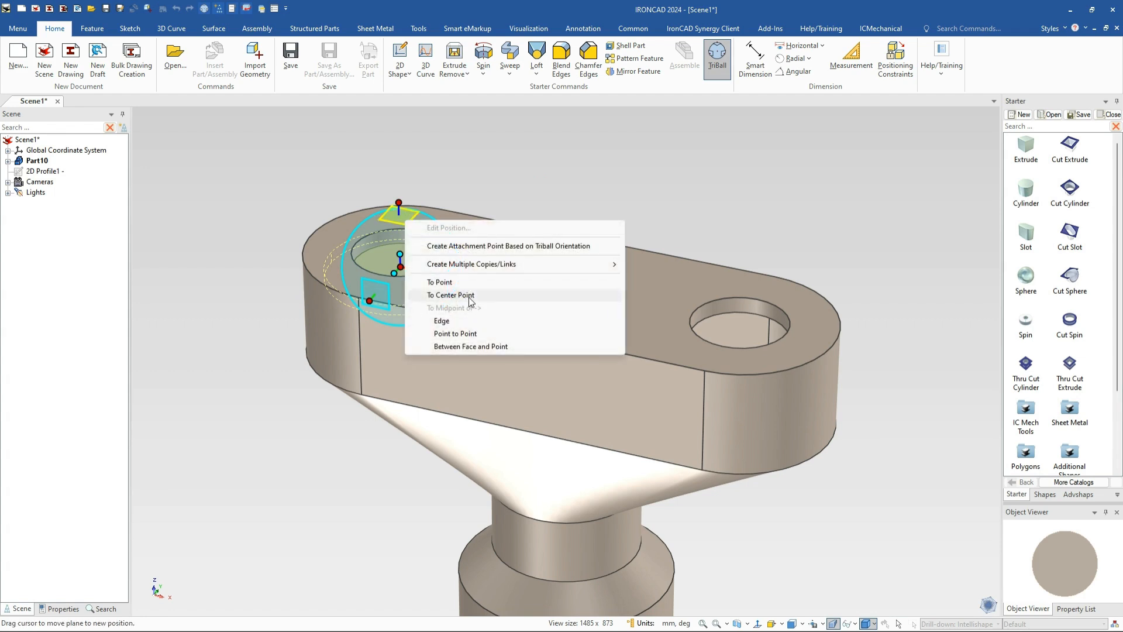
click(450, 295)
click(711, 317)
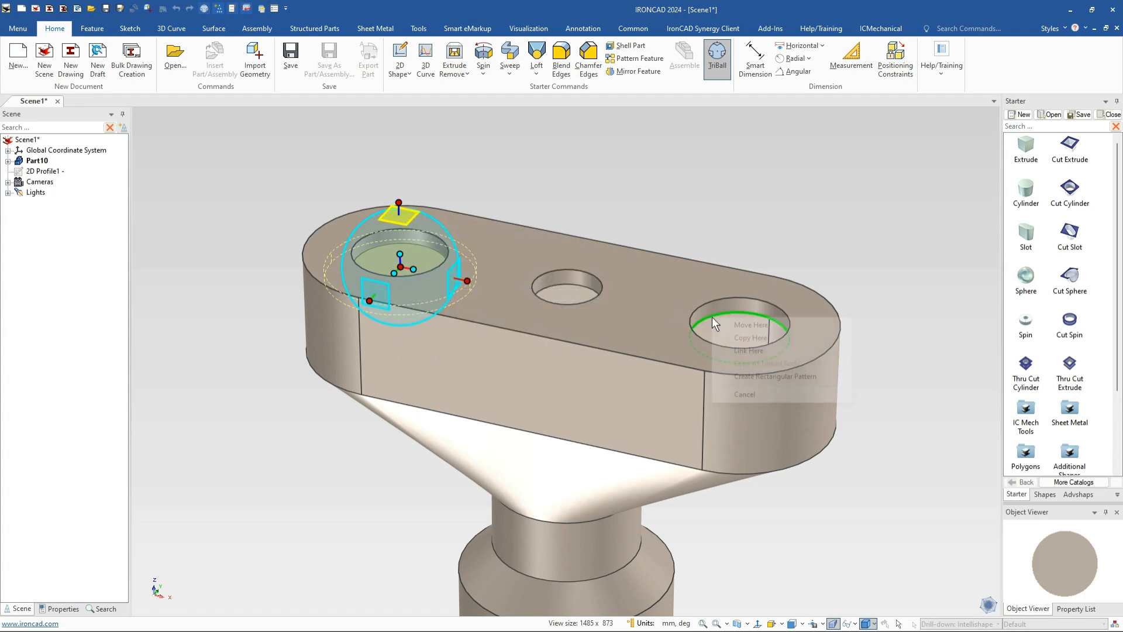
click(743, 351)
click(276, 136)
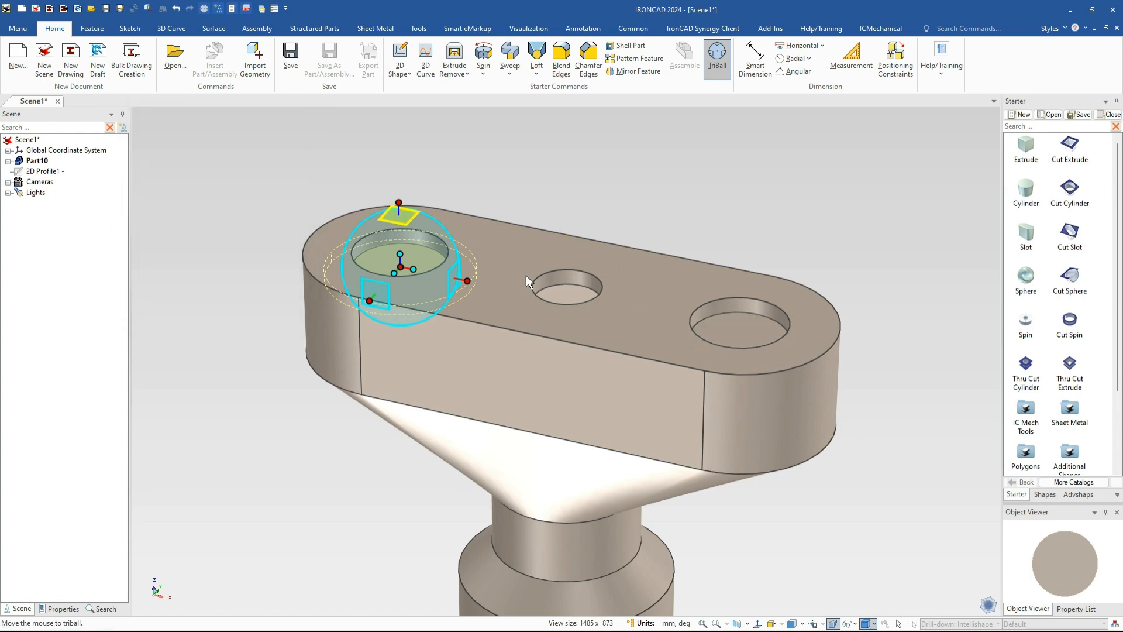
Place another linked copy of the hole at the middle hole's centre
right_click(405, 221)
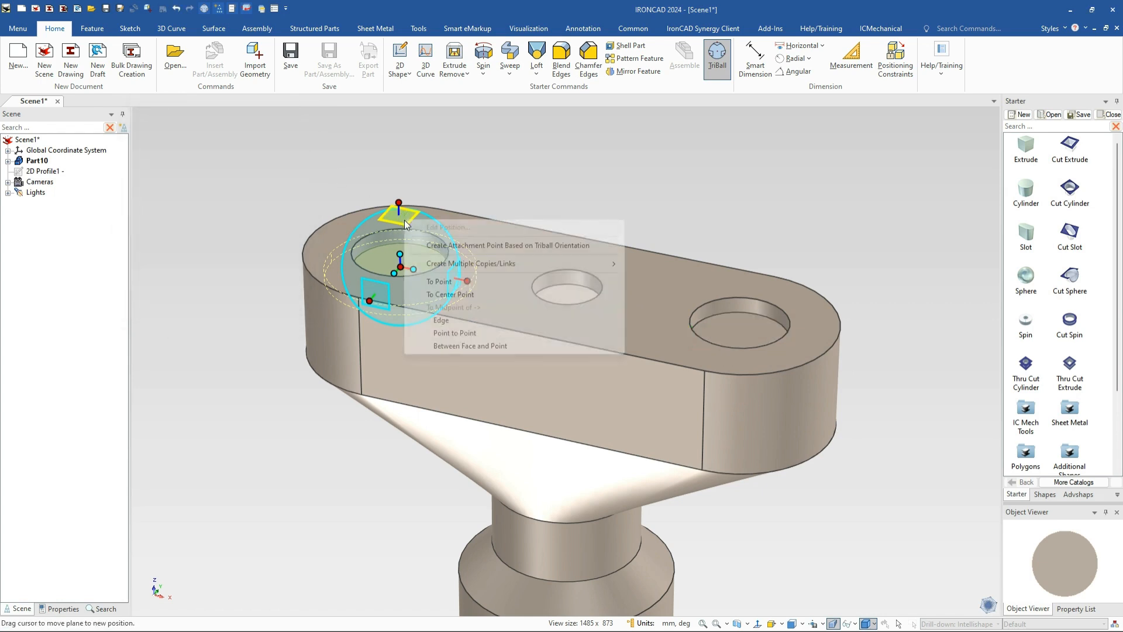
click(461, 294)
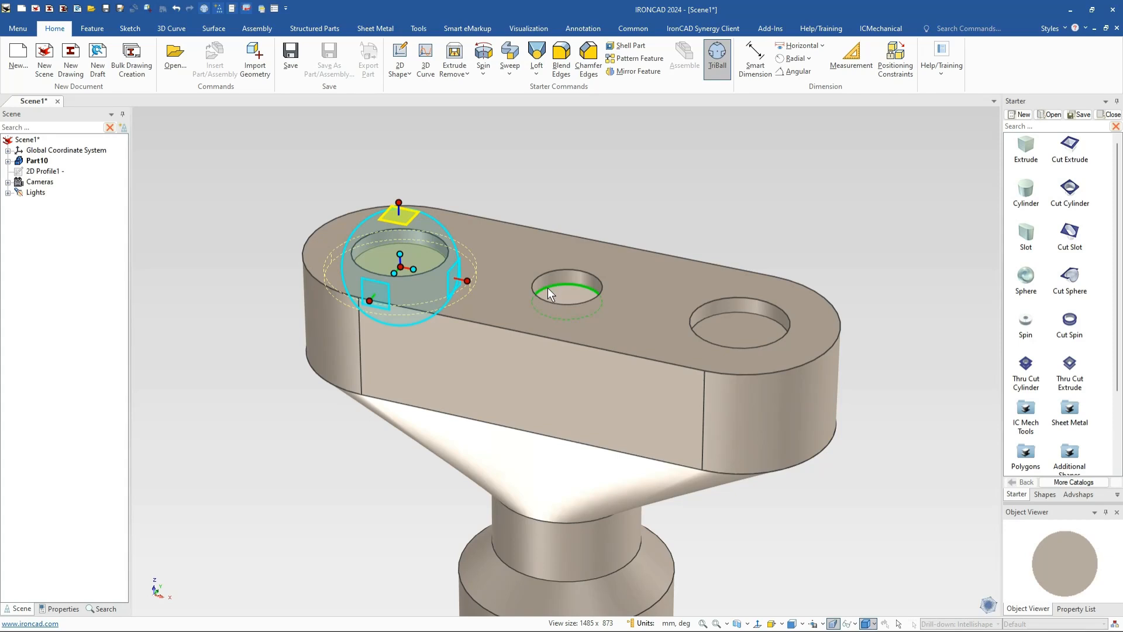
click(547, 286)
click(573, 308)
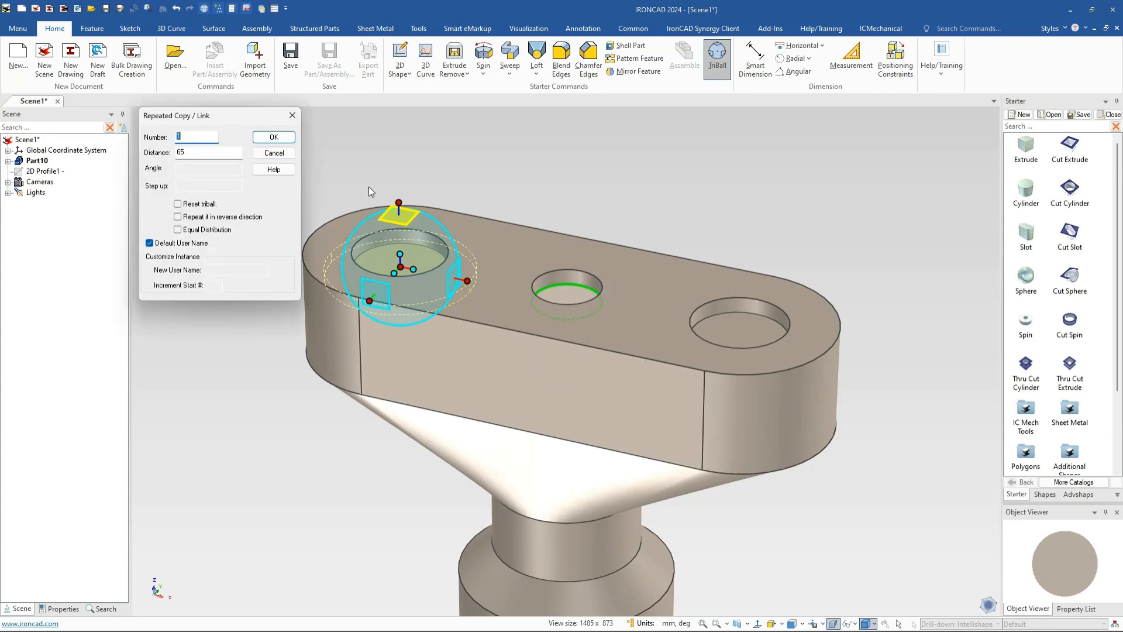
click(274, 137)
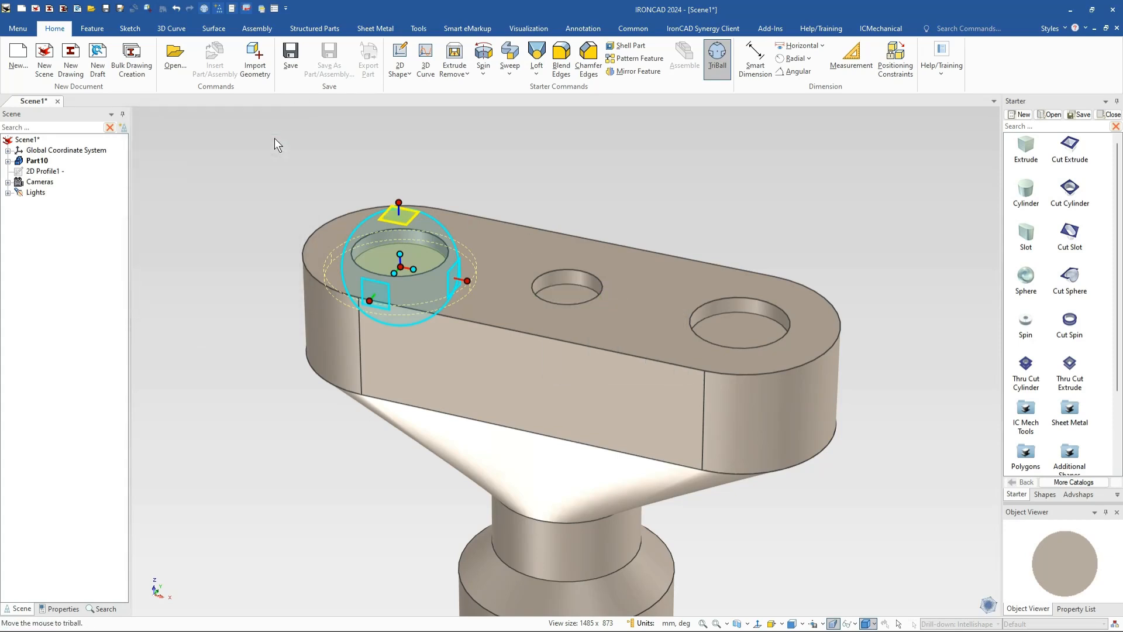
click(700, 318)
Set the middle hole's diameter to 45 mm and make the right hole shallower
click(570, 294)
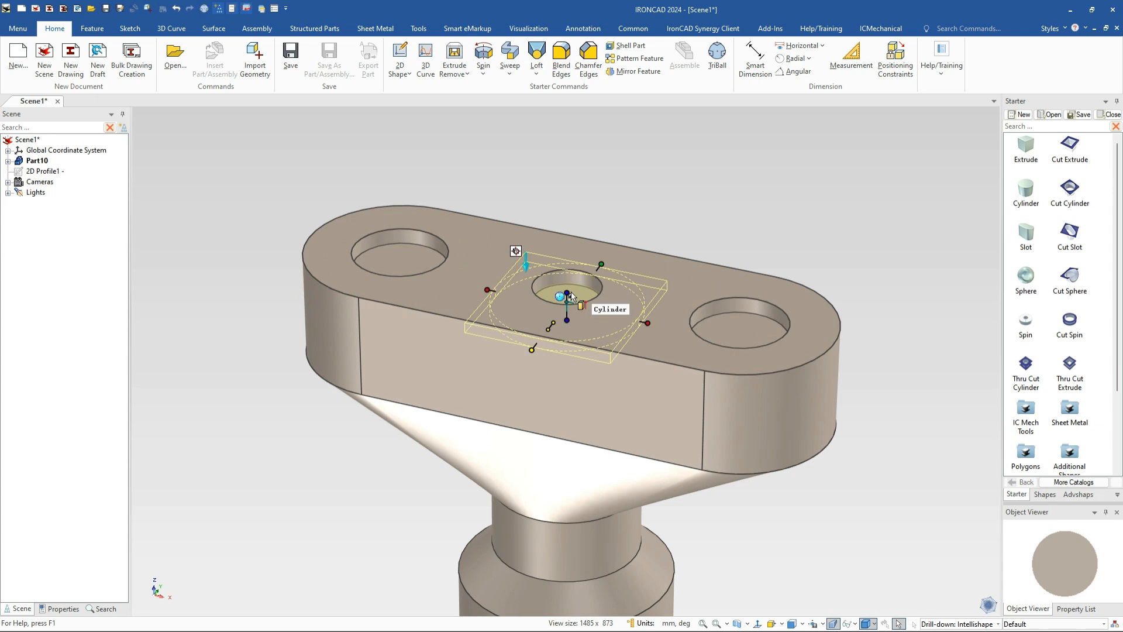
click(648, 323)
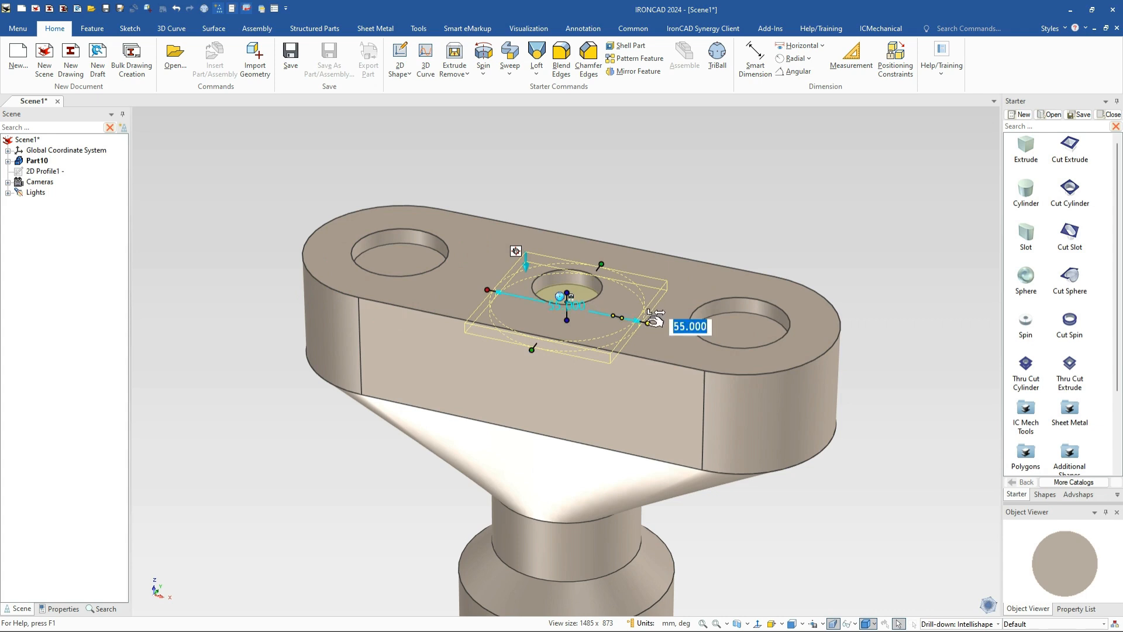
text(45)
key(Return)
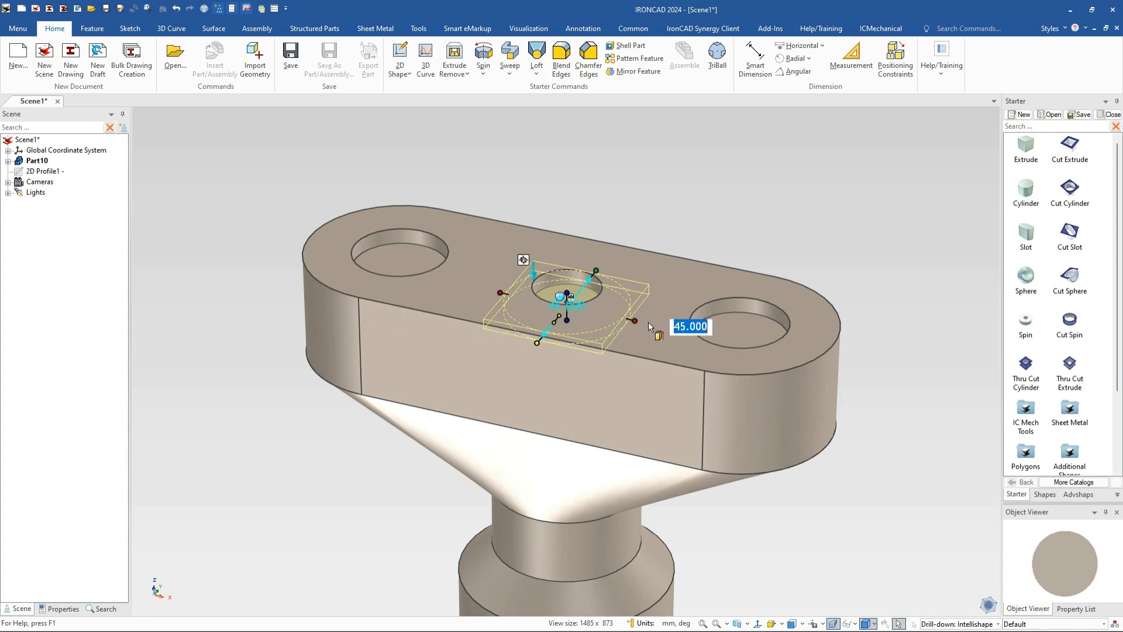
click(596, 271)
click(434, 240)
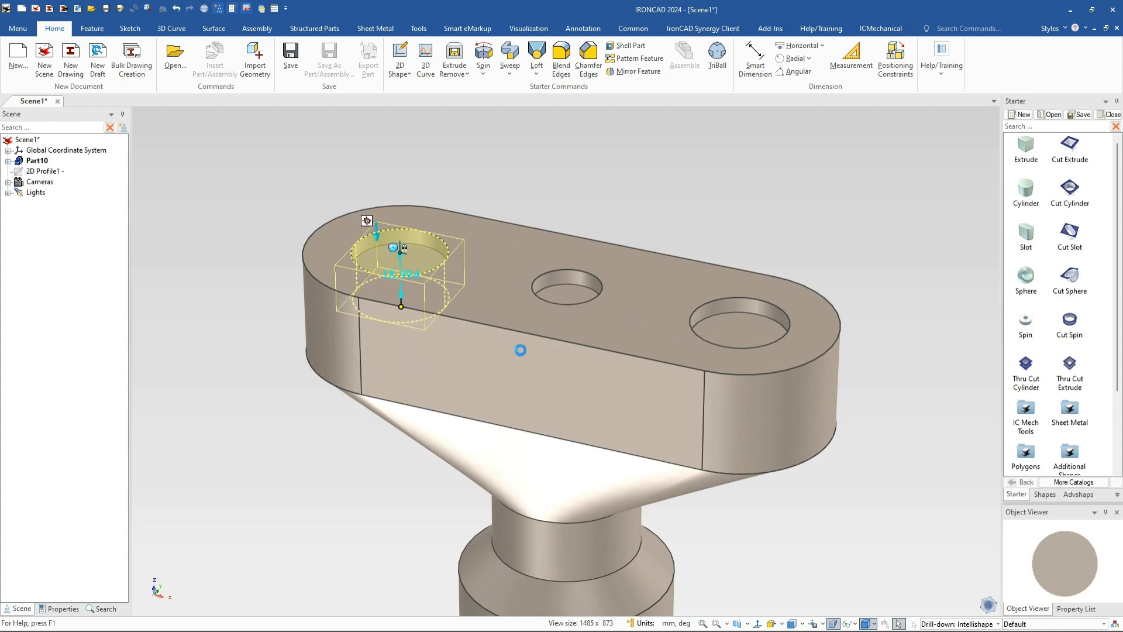
click(752, 309)
drag(737, 452, 748, 385)
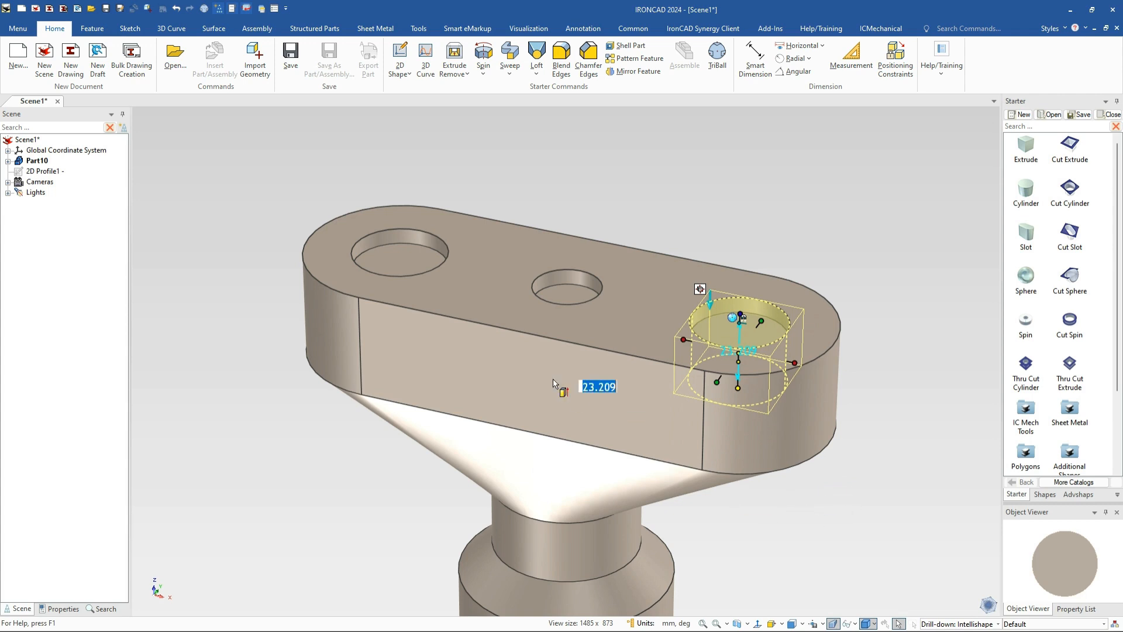
click(547, 269)
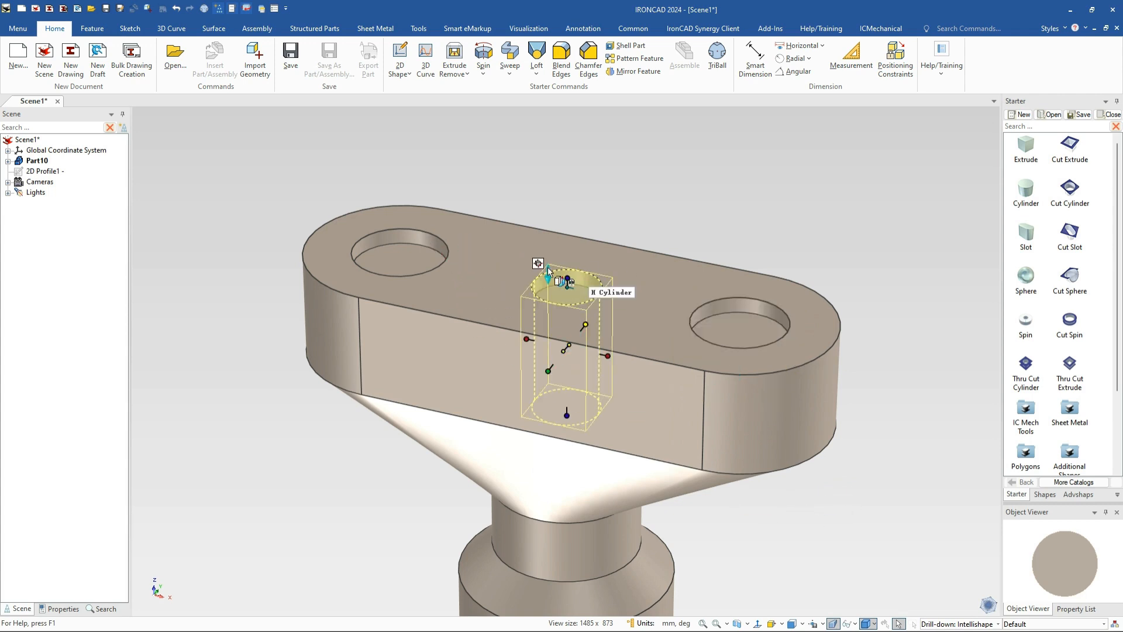
click(399, 239)
mouse_move(547, 287)
middle_down()
mouse_move(550, 412)
mouse_move(538, 304)
middle_up()
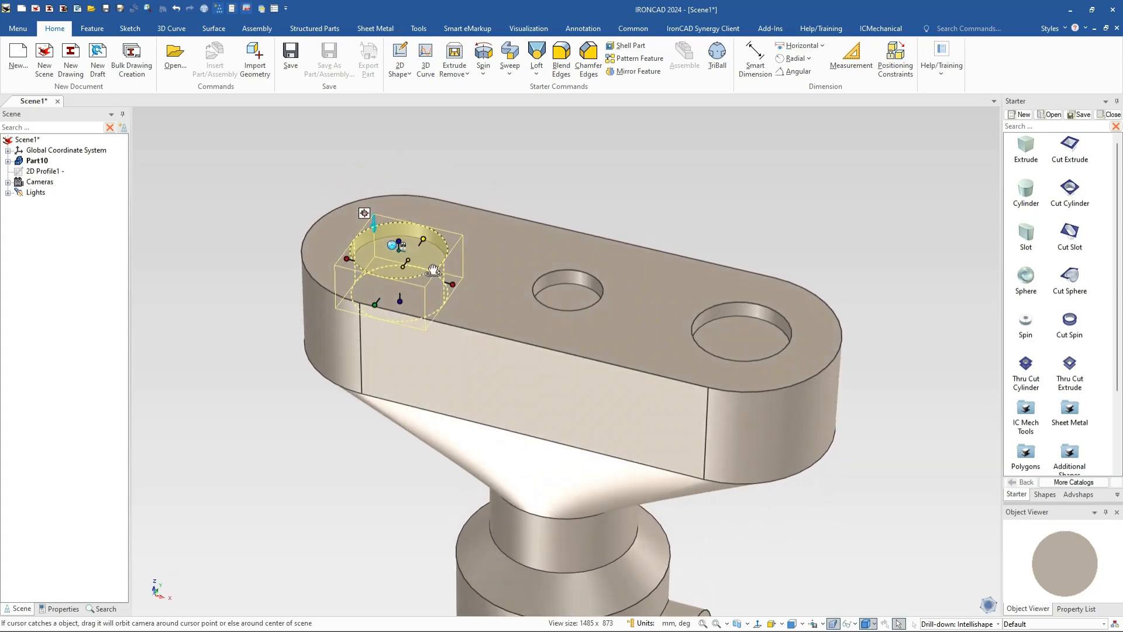
Change the left, middle and right holes' depth so each cuts through the plate
right_click(402, 226)
click(458, 327)
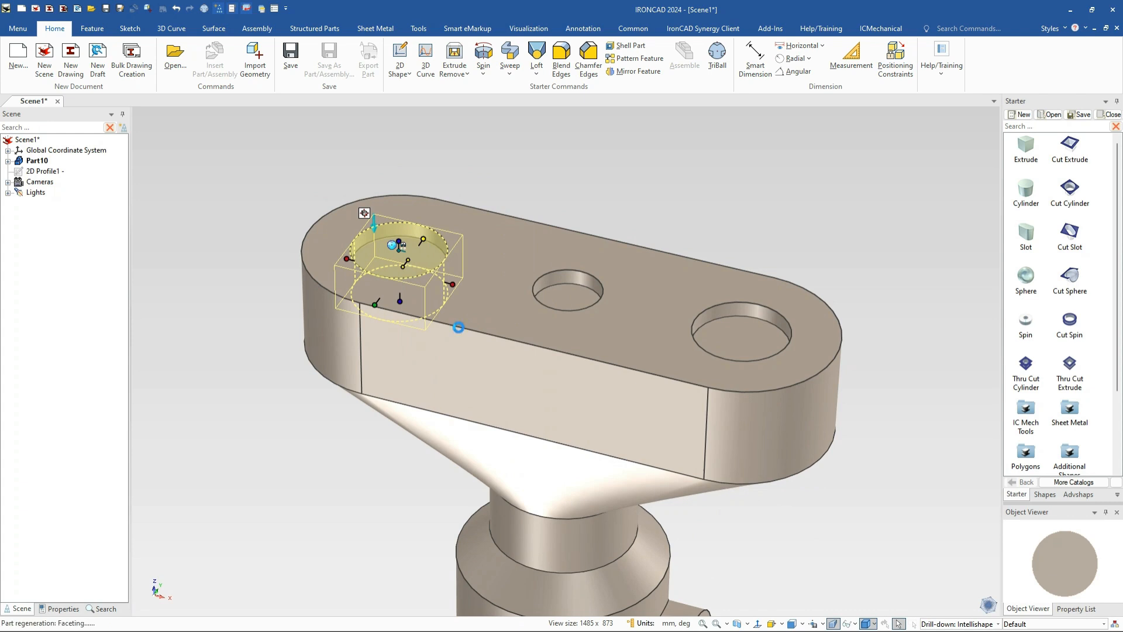
click(566, 277)
right_click(566, 276)
click(605, 373)
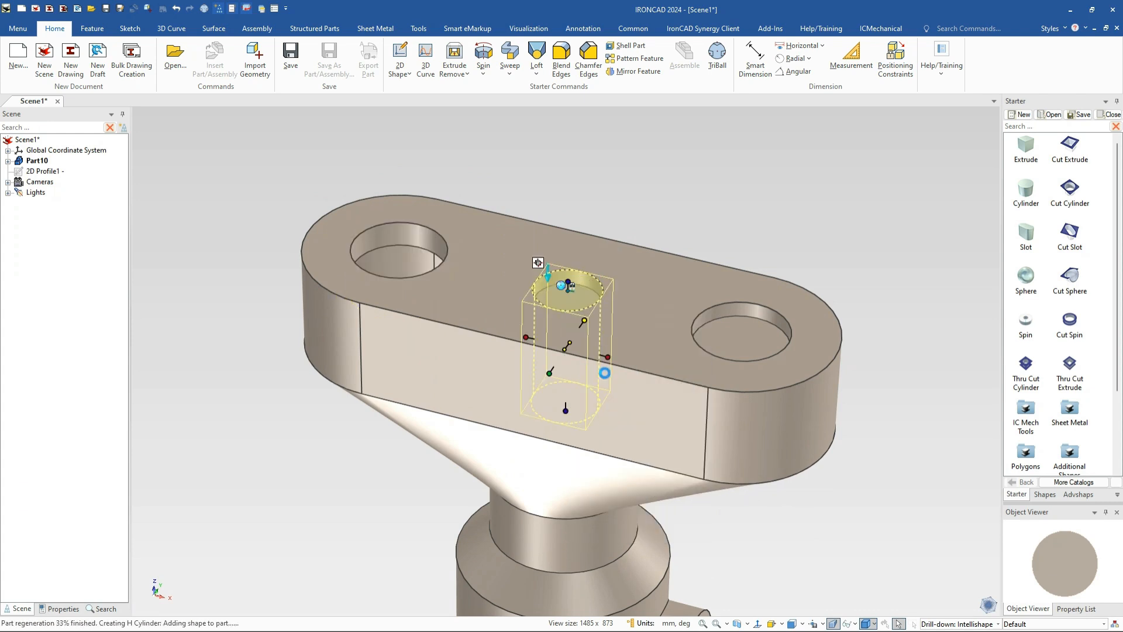
click(719, 307)
right_click(727, 306)
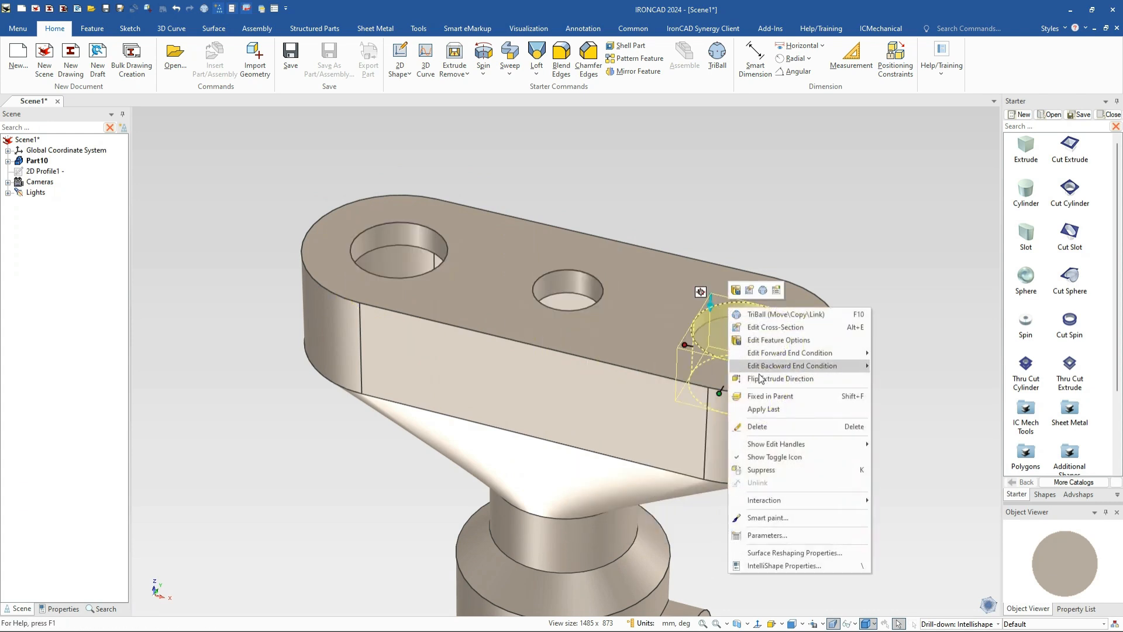
click(763, 409)
click(226, 180)
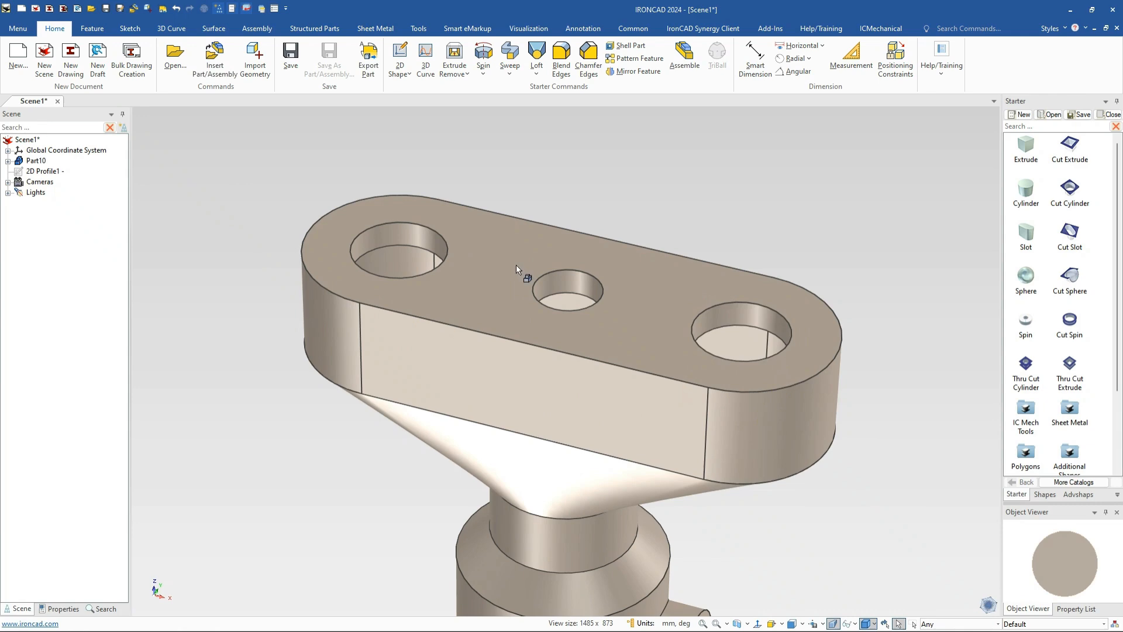
middle_drag(516, 265, 582, 358)
click(515, 273)
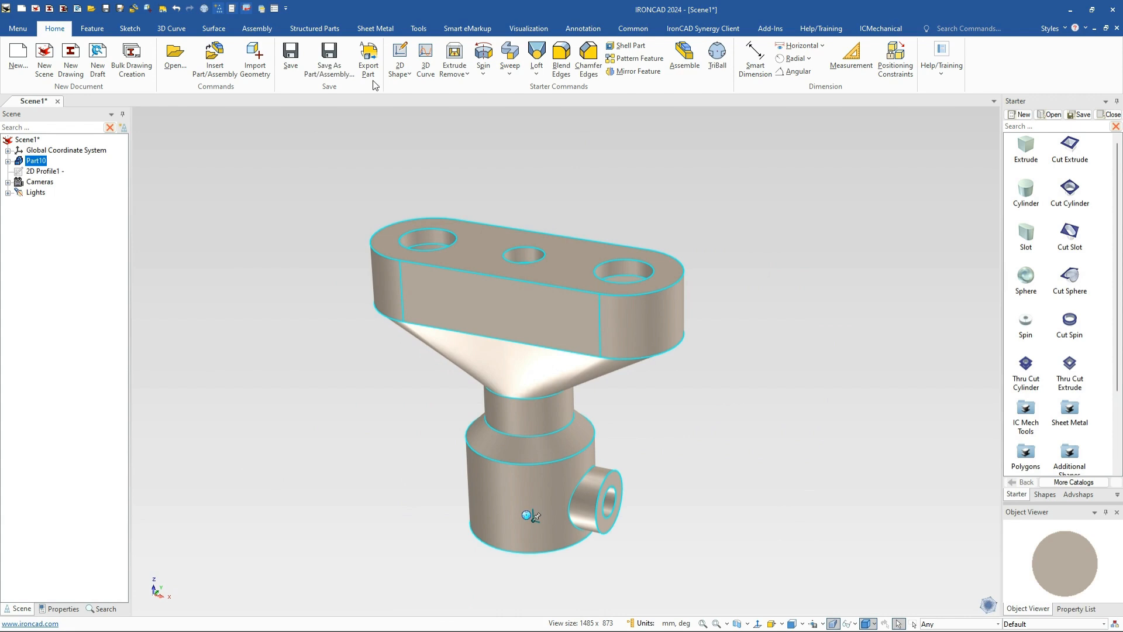
click(92, 28)
click(497, 59)
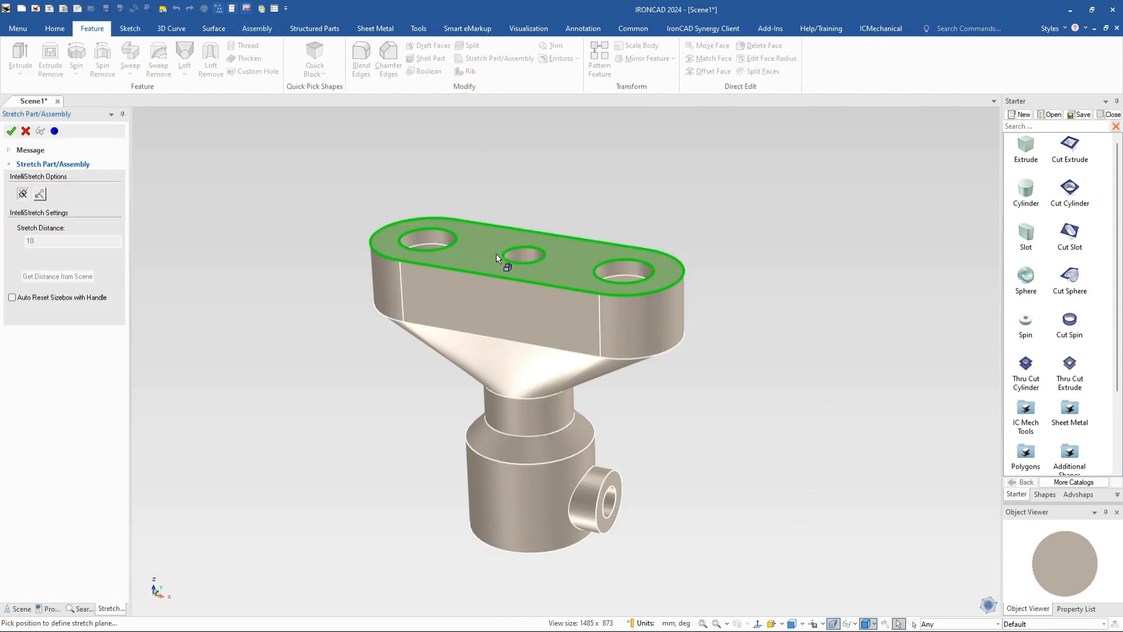
click(525, 255)
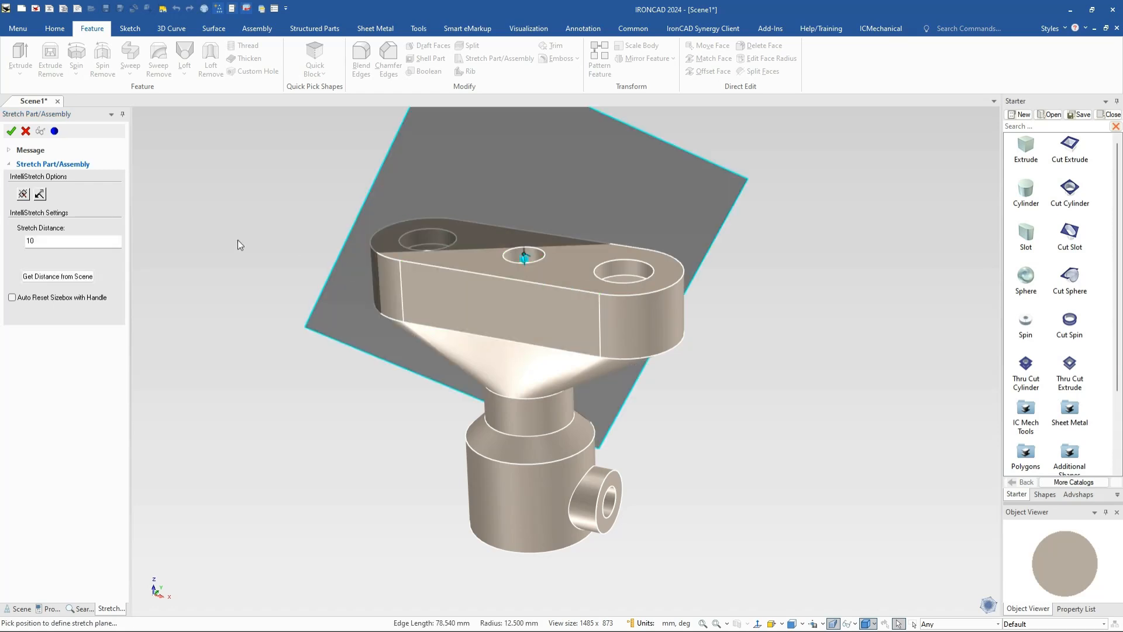
middle_drag(521, 303, 616, 341)
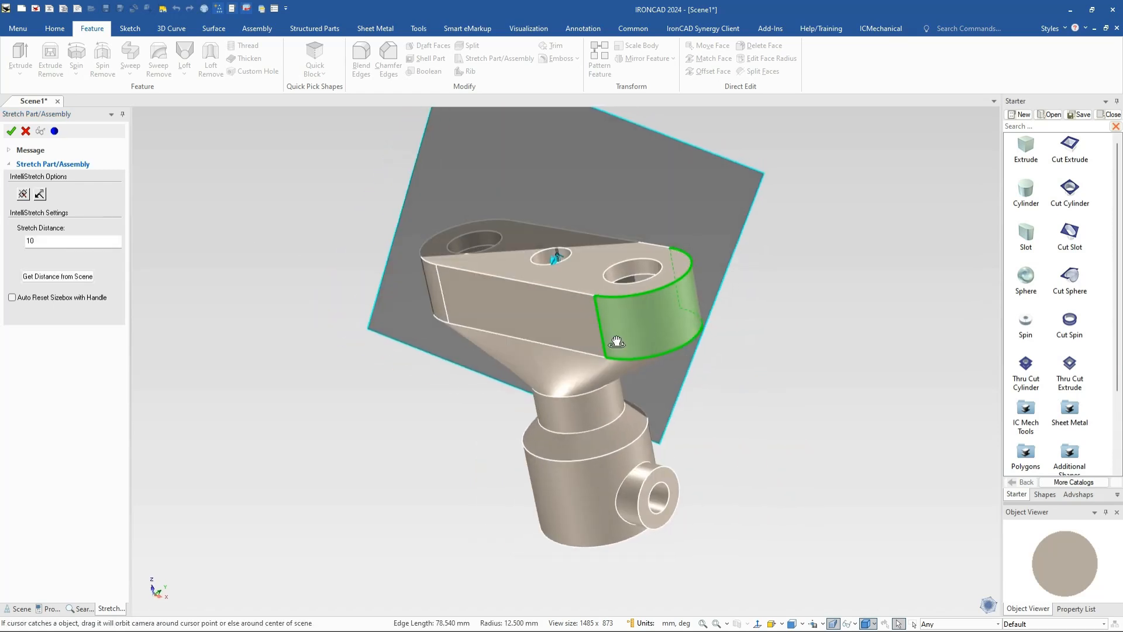
click(25, 131)
click(527, 293)
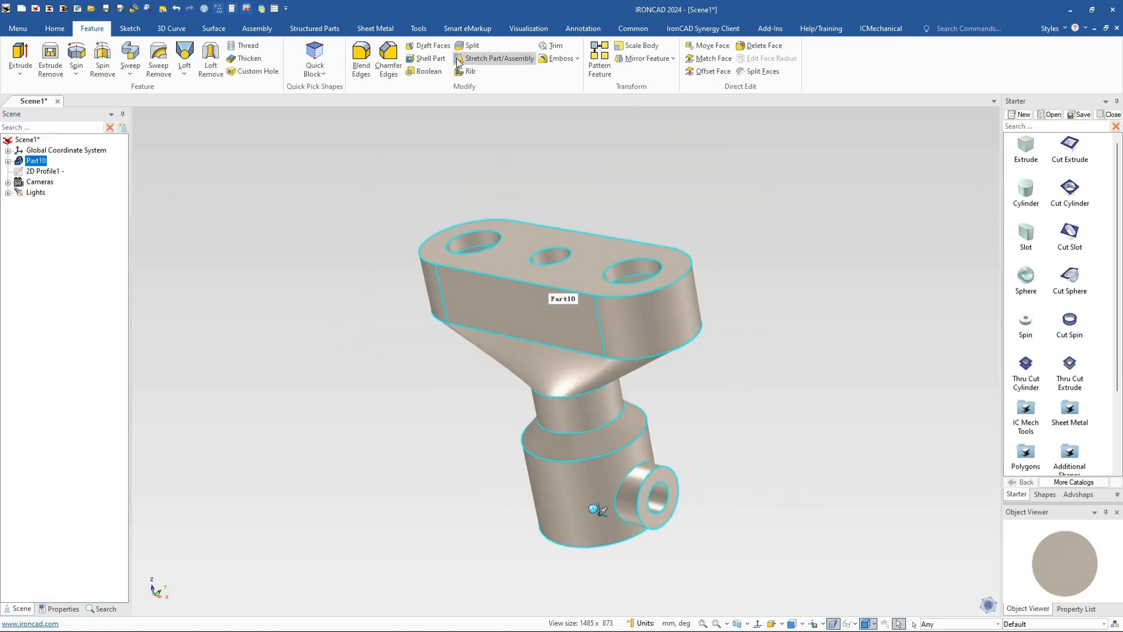
click(498, 58)
middle_drag(470, 158, 518, 123)
middle_drag(547, 274, 38, 151)
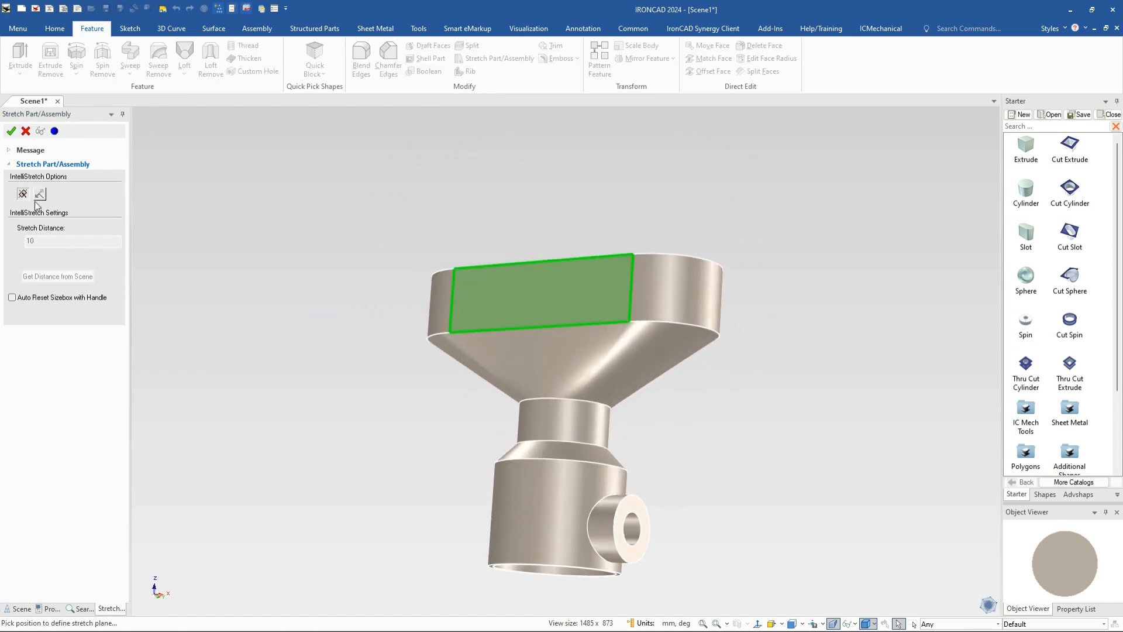
click(26, 131)
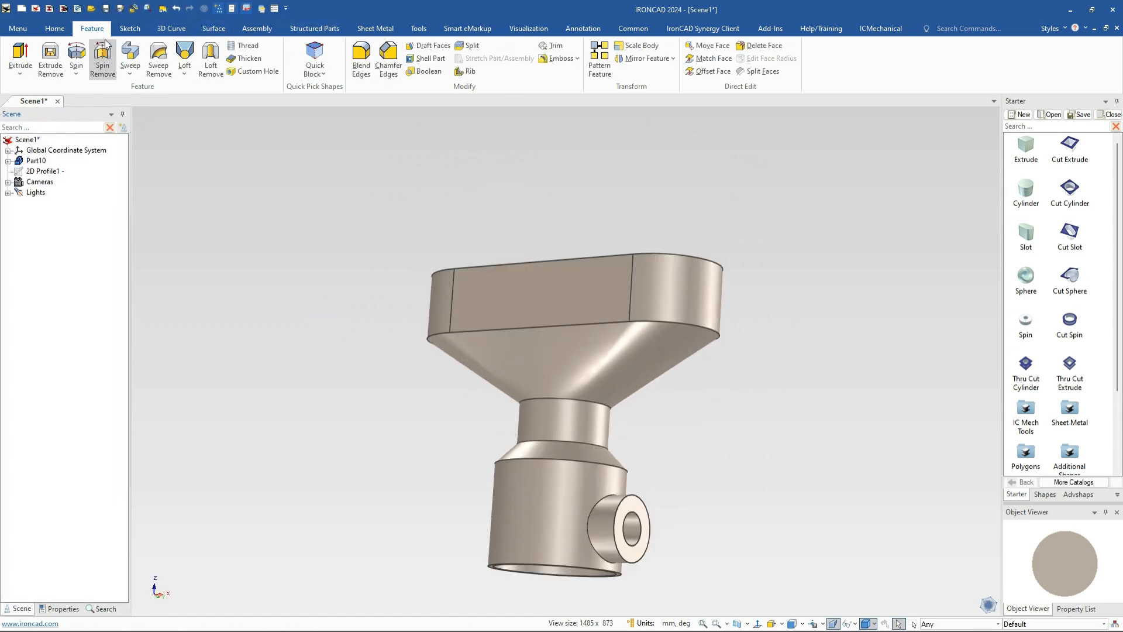
click(55, 28)
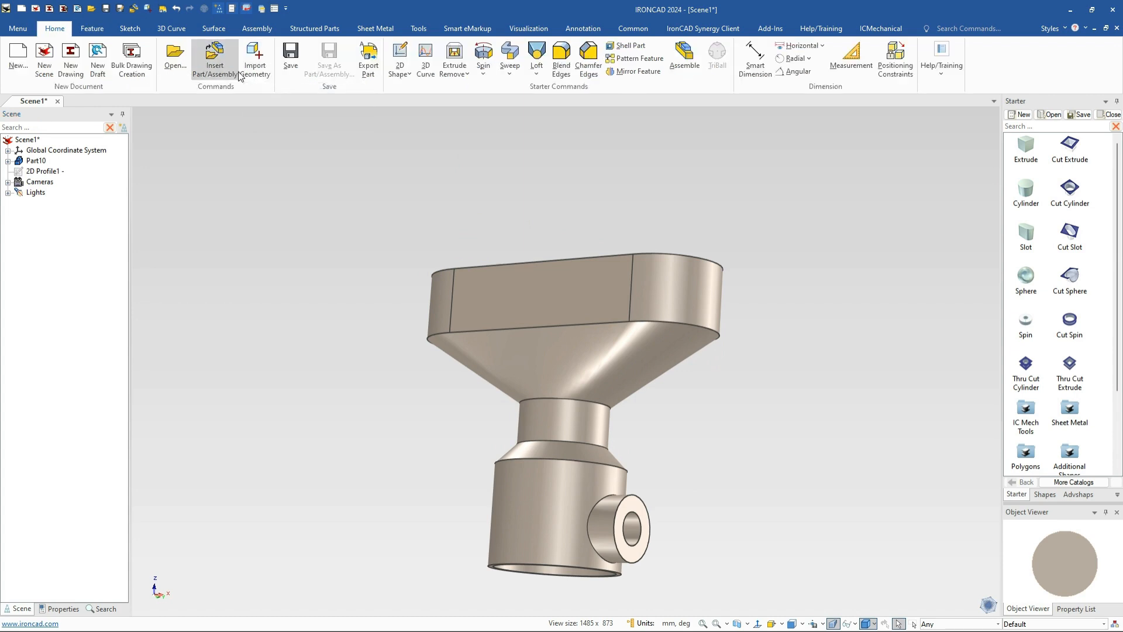
click(418, 28)
click(638, 266)
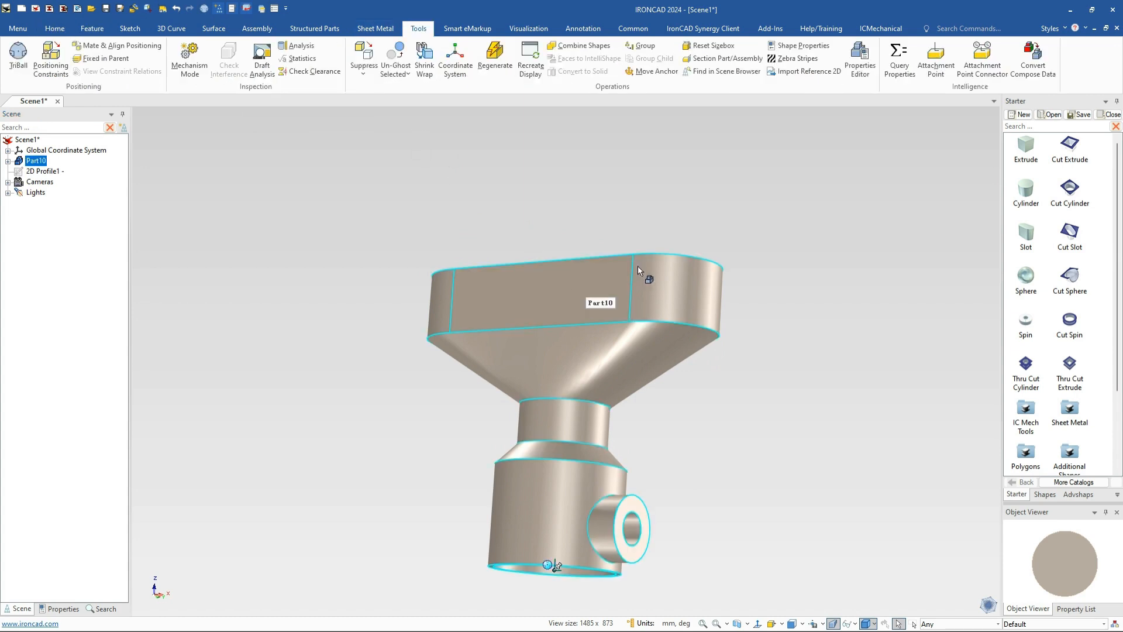
middle_drag(612, 222, 707, 143)
click(730, 58)
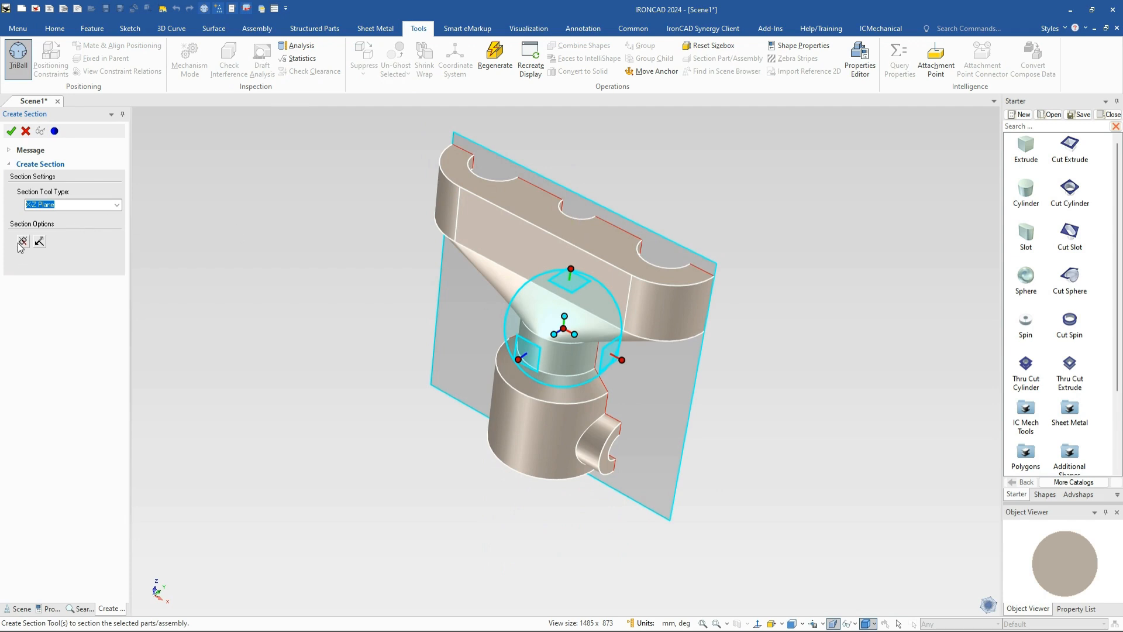
click(39, 241)
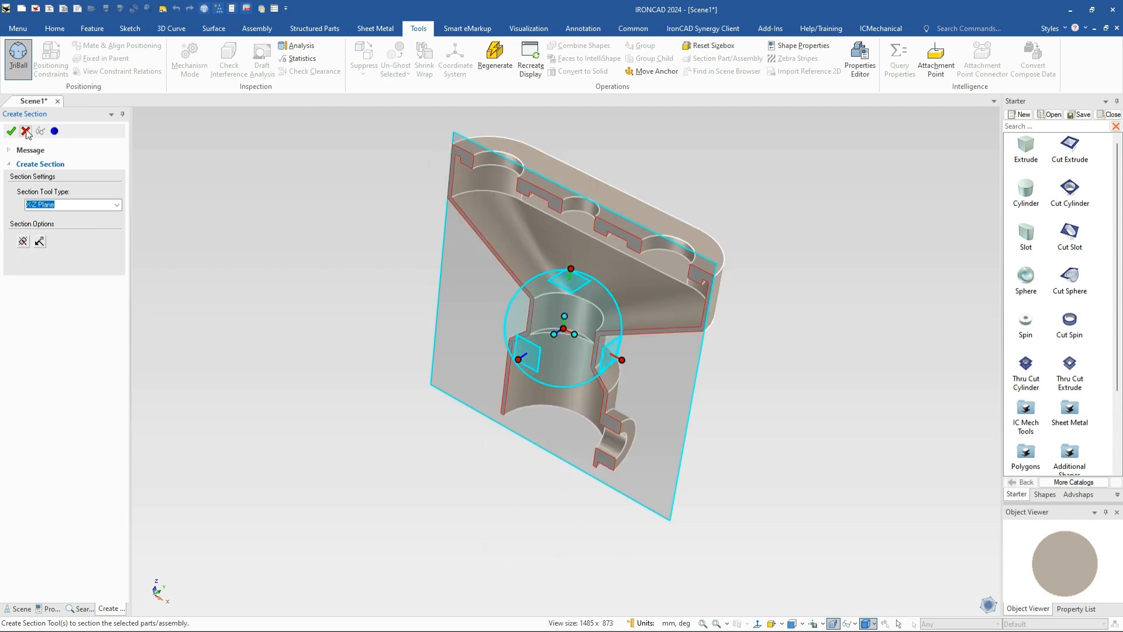
click(26, 131)
middle_drag(827, 344, 854, 285)
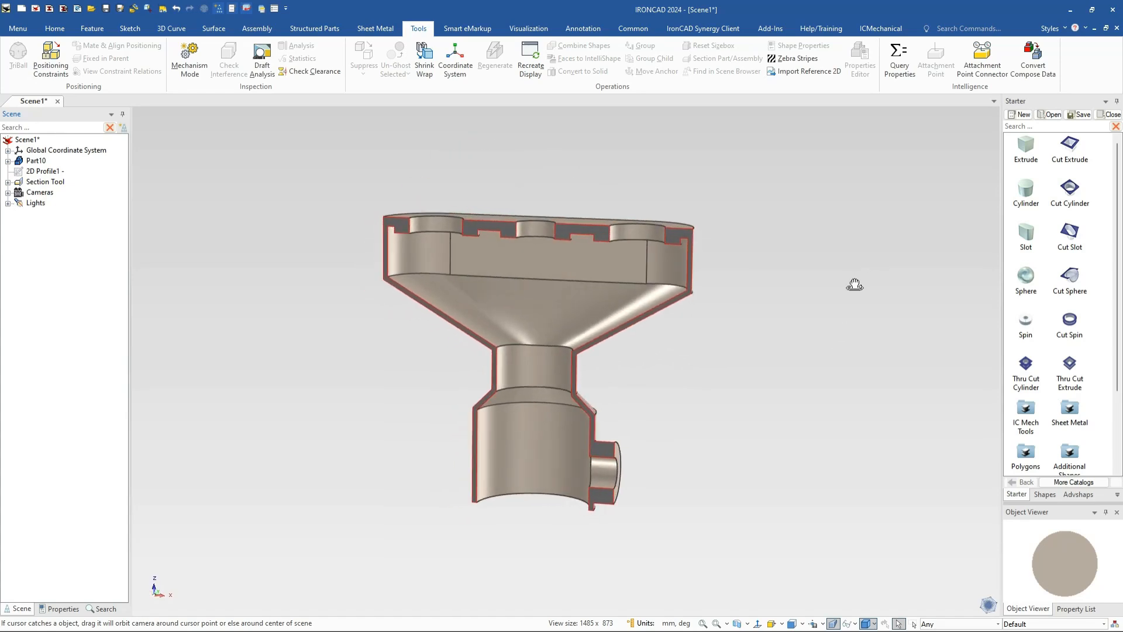
scroll(774, 399, up, 2)
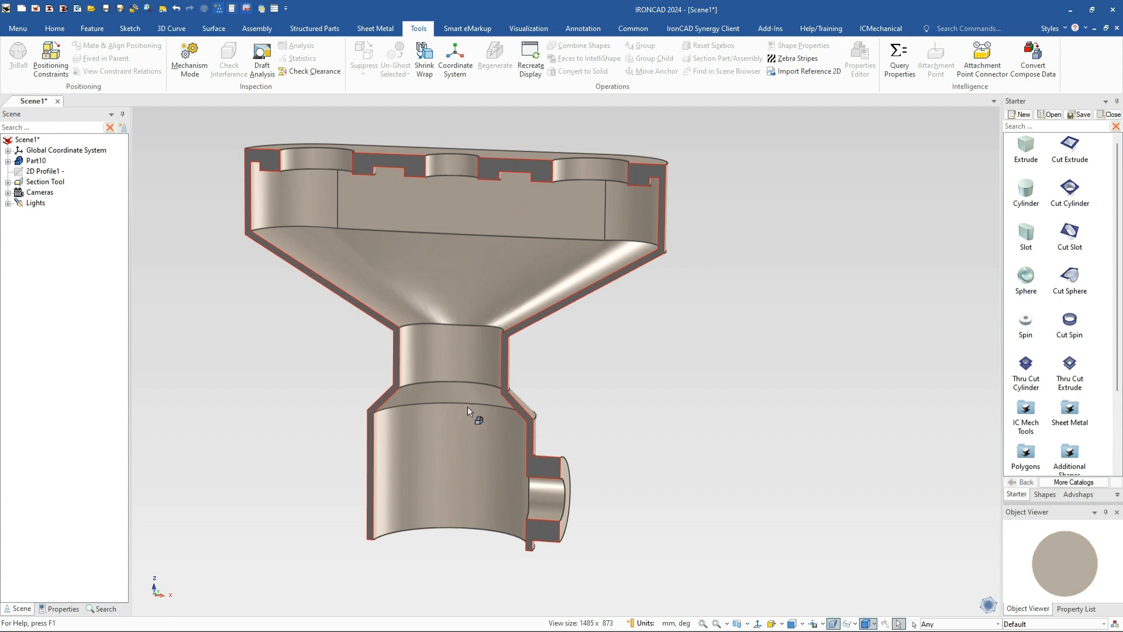
click(30, 183)
key(Delete)
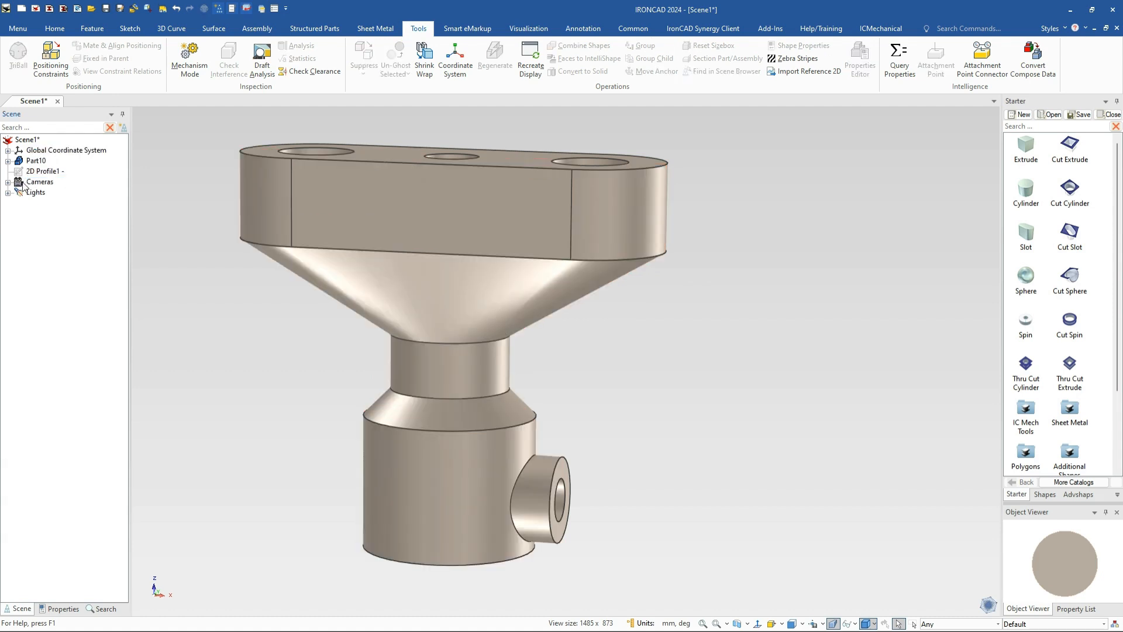
Change the part's Mass Density from 7800 to 1020 in its properties
click(465, 218)
click(59, 608)
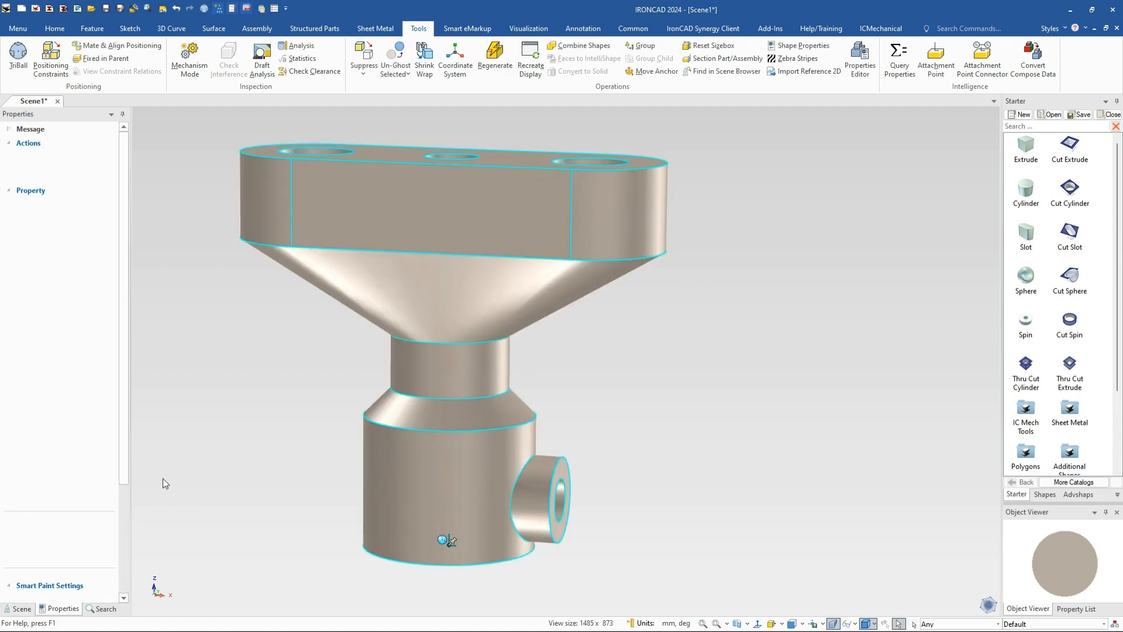
double_click(81, 415)
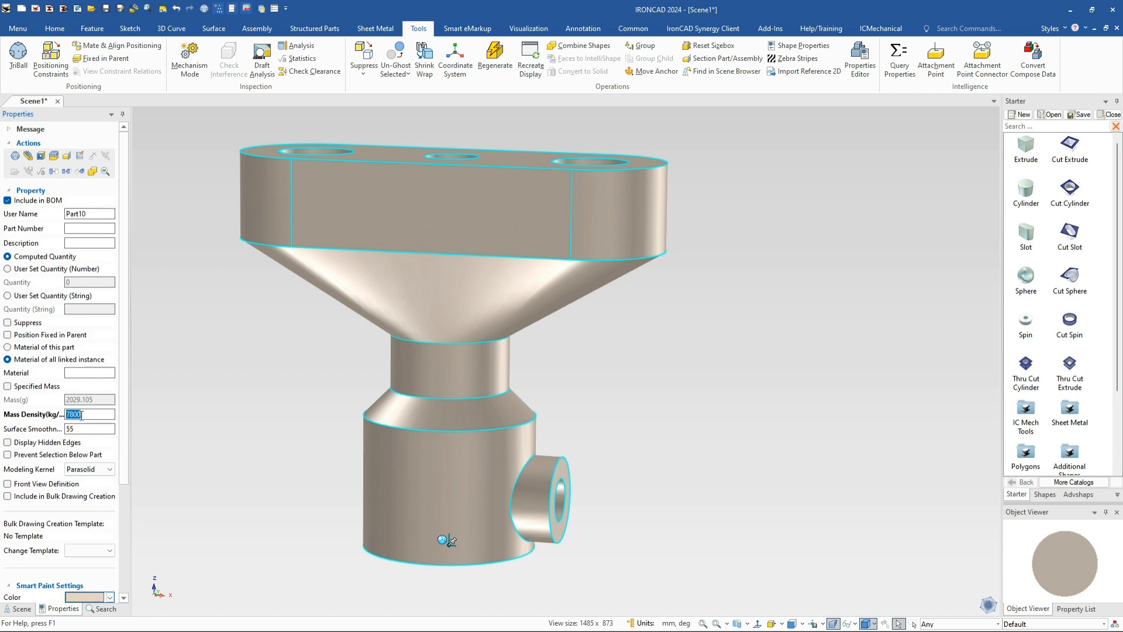
text(102)
key(Tab)
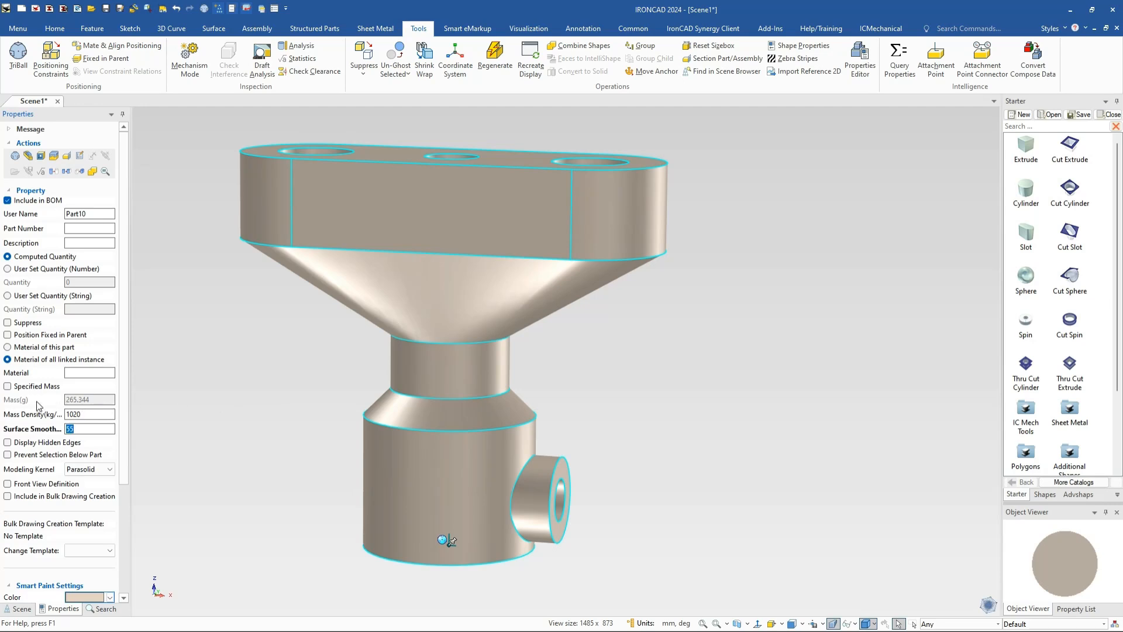
click(192, 440)
middle_drag(553, 361, 604, 388)
middle_drag(546, 319, 528, 238)
shift+middle_drag(664, 316, 734, 319)
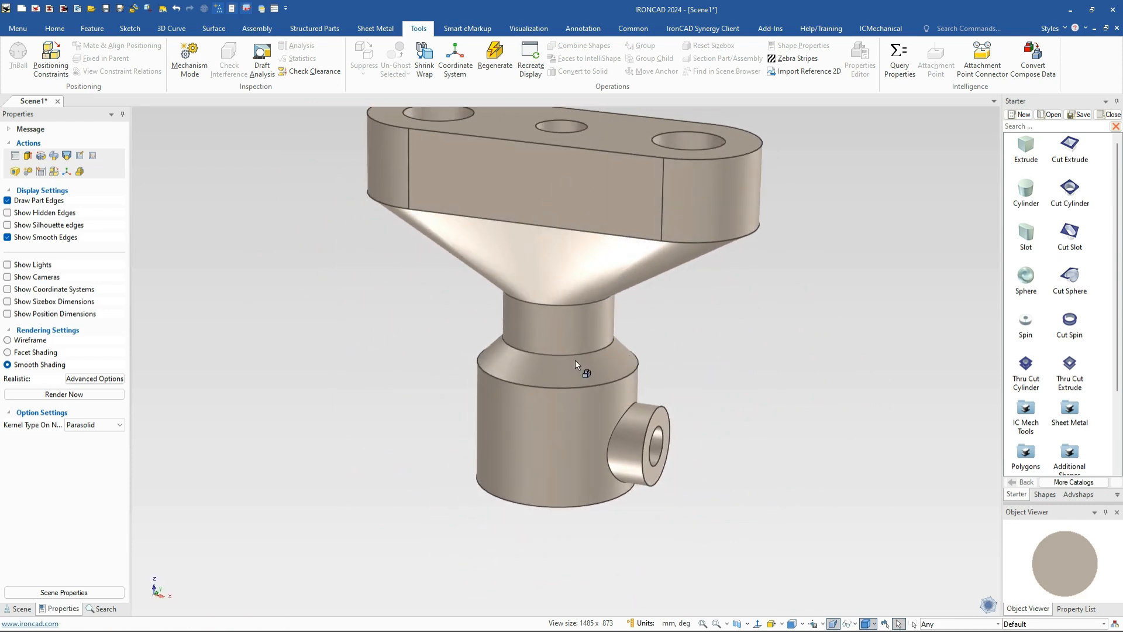
middle_drag(527, 340, 576, 316)
shift+middle_drag(665, 306, 647, 355)
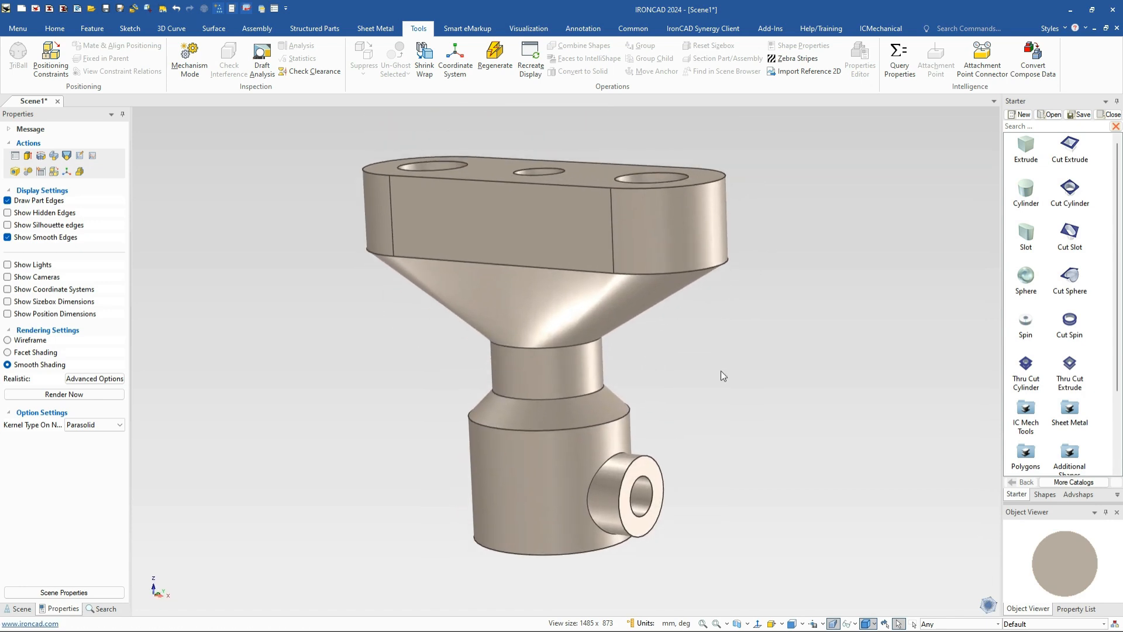